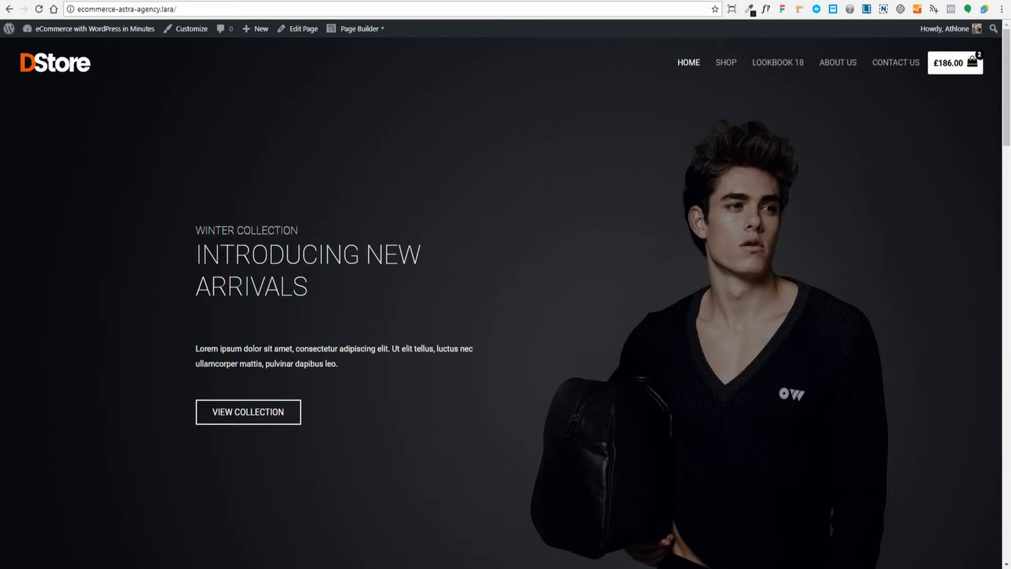
Step: Look over the store's home page and browse the products on the Shop page
scroll(526, 253, "down", 2)
scroll(525, 254, "up", 2)
left_click(715, 66)
scroll(583, 216, "down", 10)
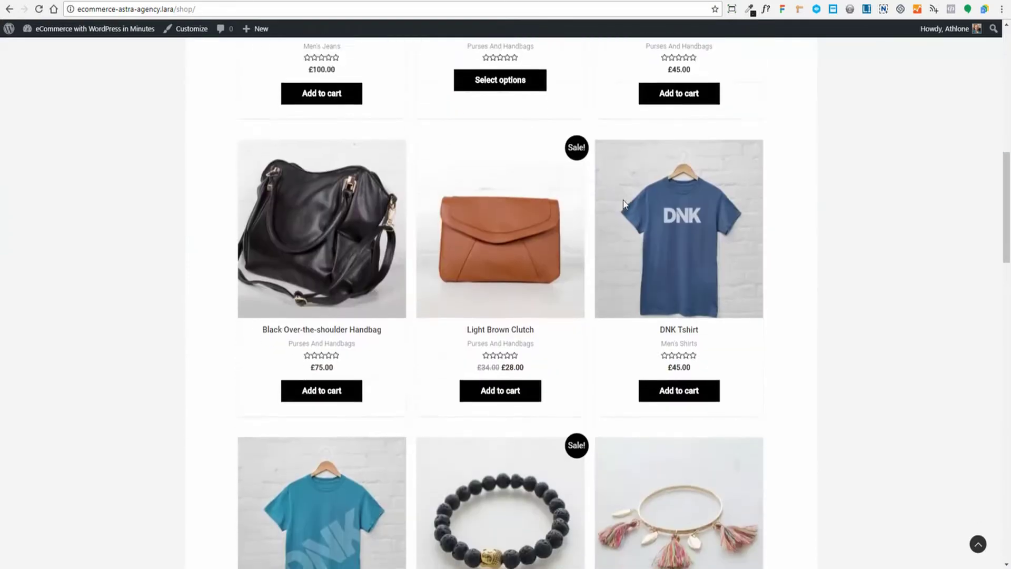
scroll(622, 203, "down", 10)
scroll(623, 203, "up", 20)
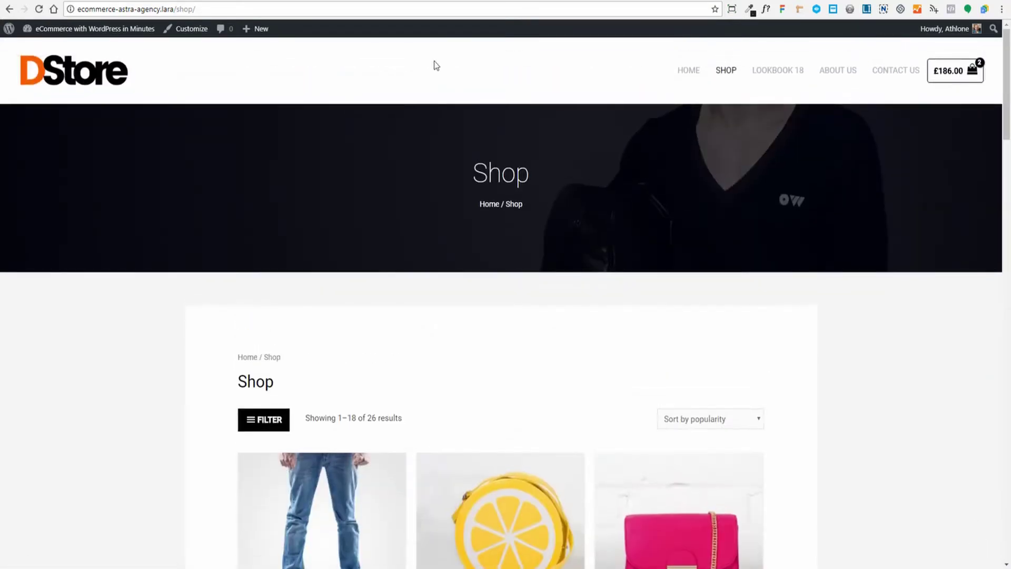
key("alt+Left")
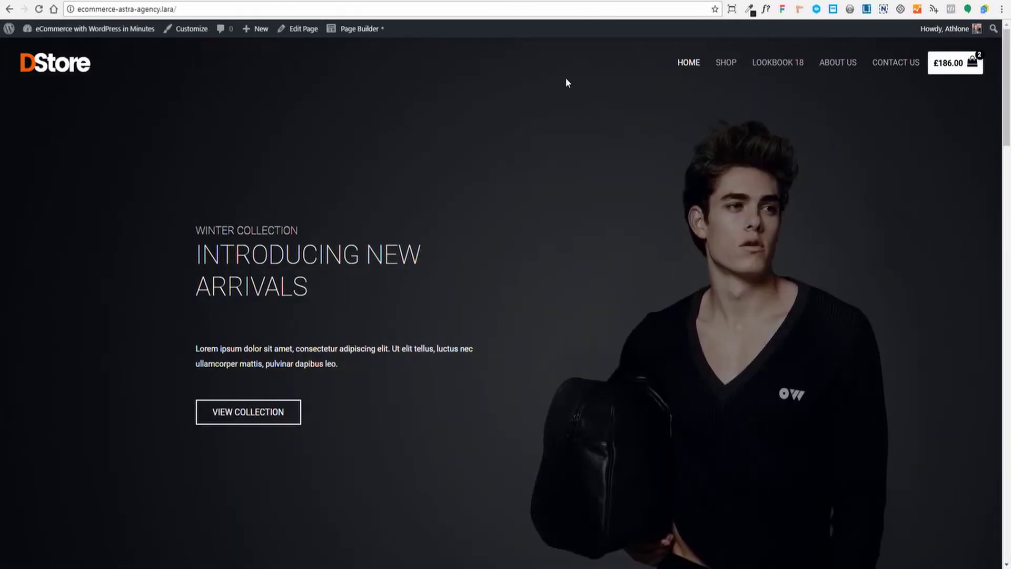
Step: Open the Custom Layouts list in the site's dashboard, and check the footer area on the live home page
left_click(95, 29)
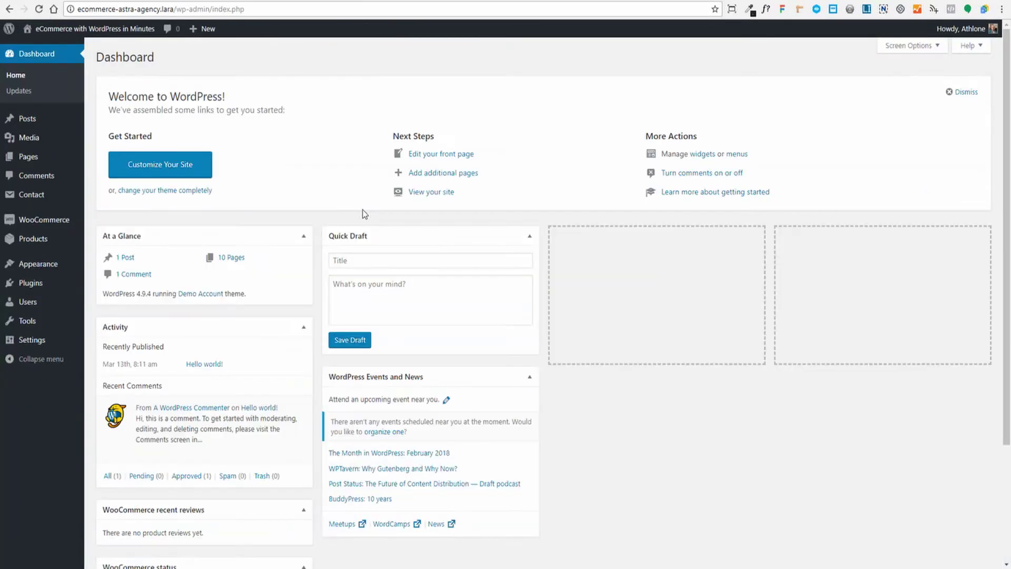
mouse_move(39, 264)
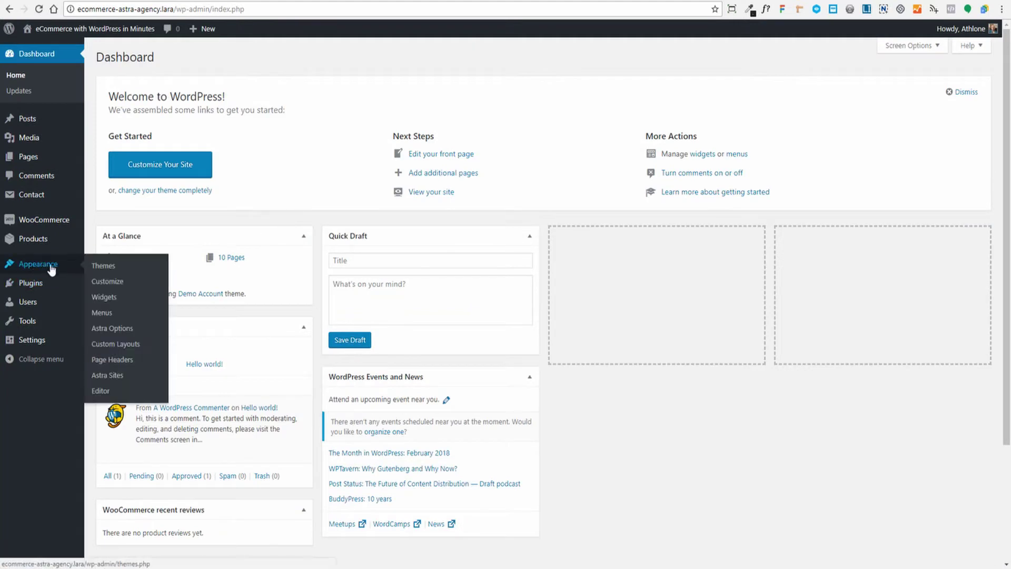
left_click(111, 352)
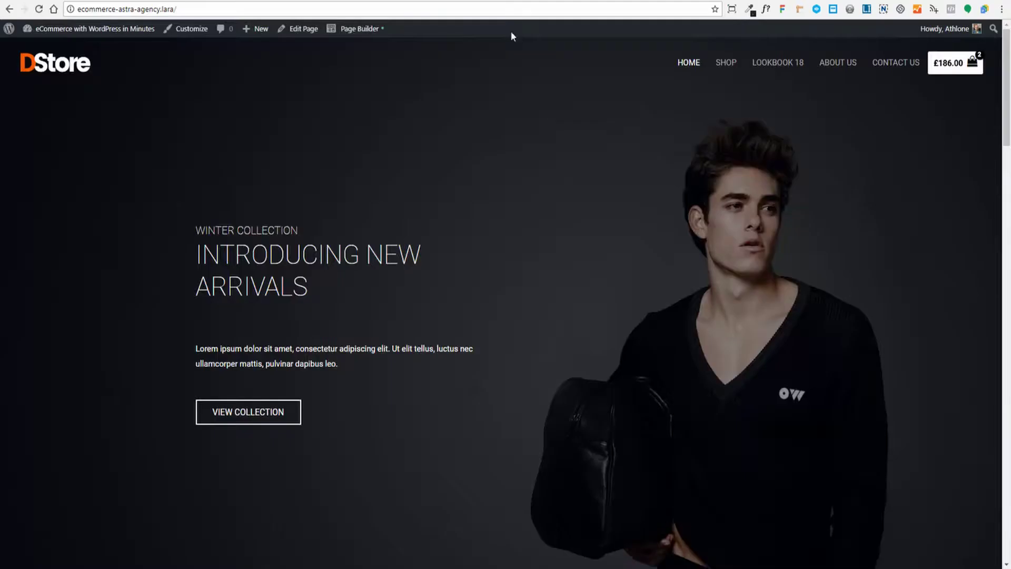
scroll(974, 97, "down", 15)
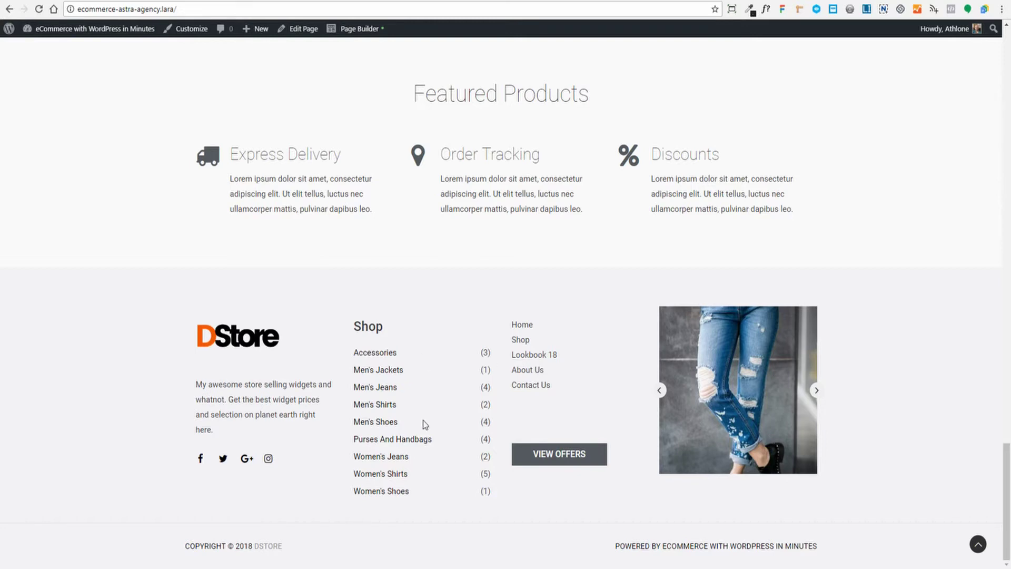
key("alt+Left")
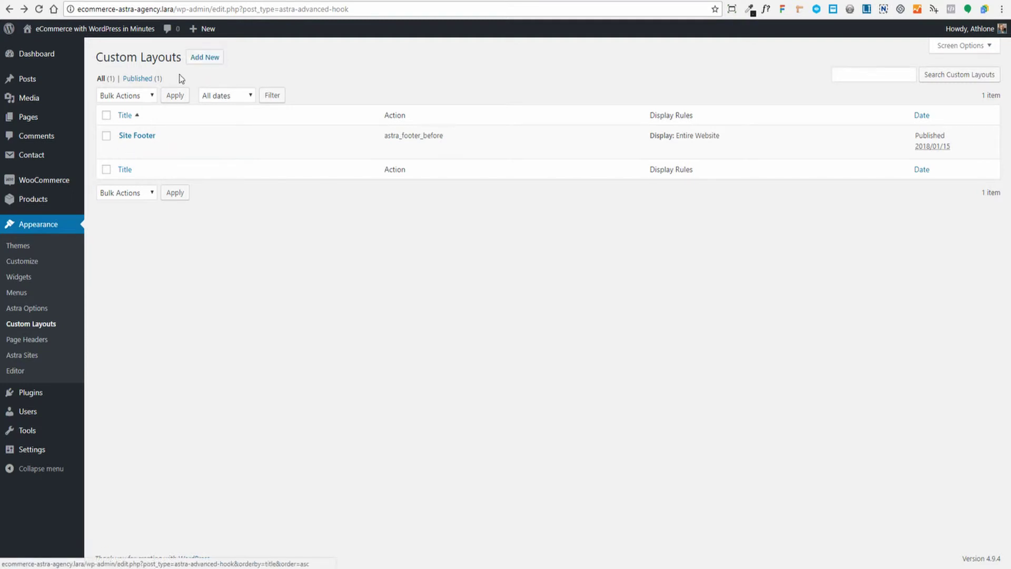
Step: Create a new custom layout titled "Sitewide CTA" and publish it
left_click(196, 62)
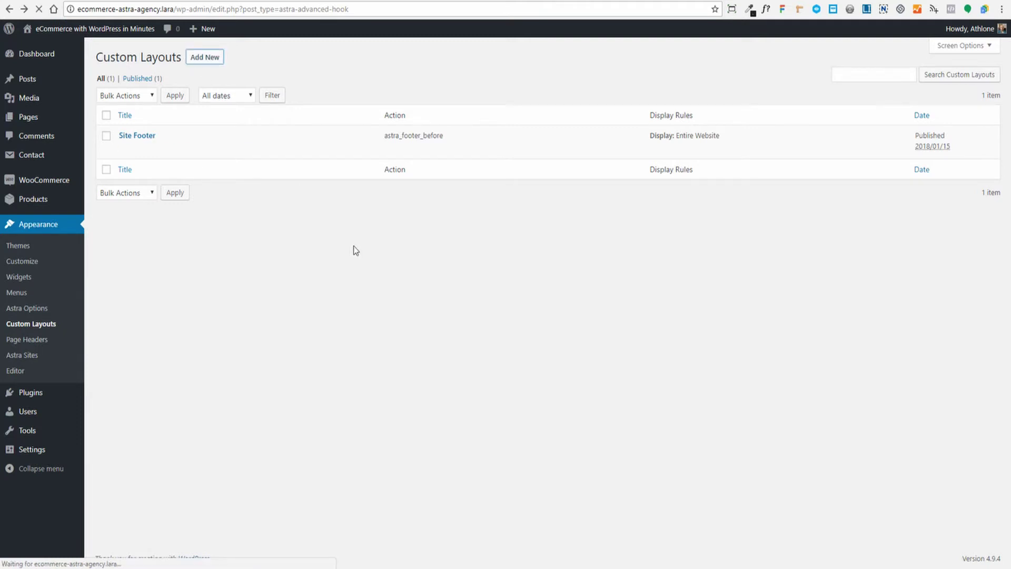
type("s")
key("BackSpace")
type("s")
key("BackSpace")
type("Sitewide CTA")
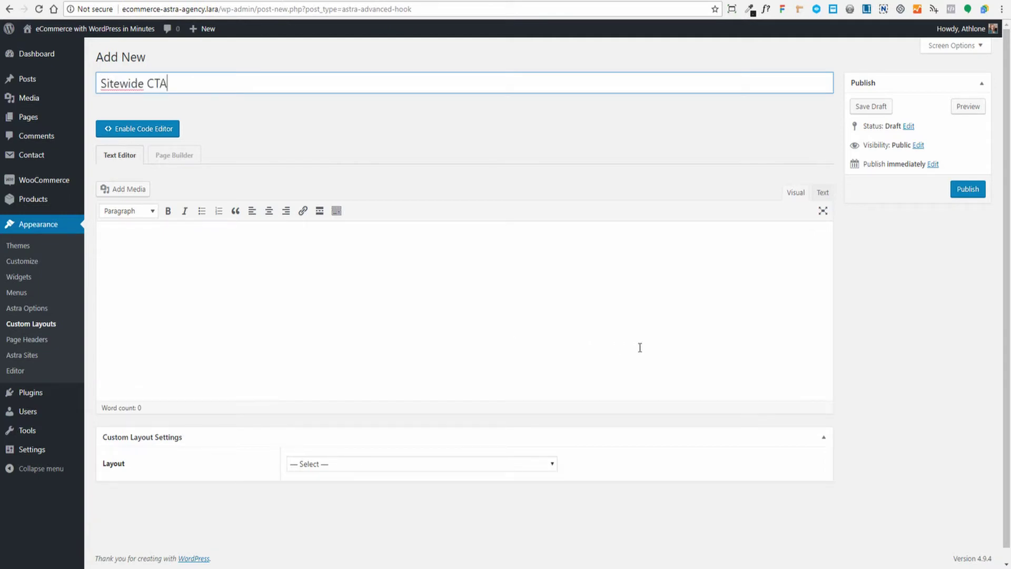
left_click(957, 192)
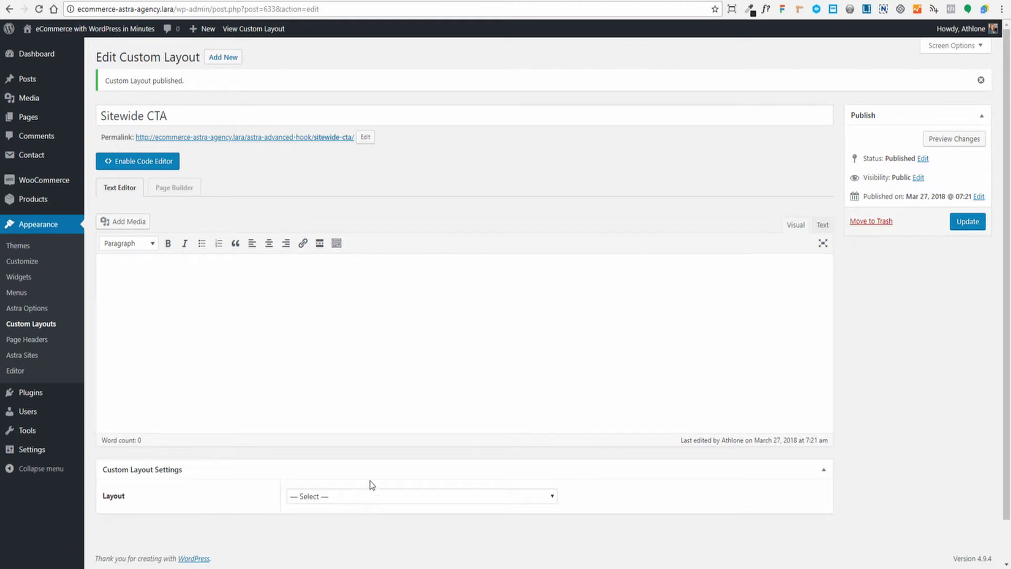
Step: Enter "This weekend 50% off all good!" as the custom layout's text content and update the layout
left_click(350, 295)
type("This weekend 50% off all good")
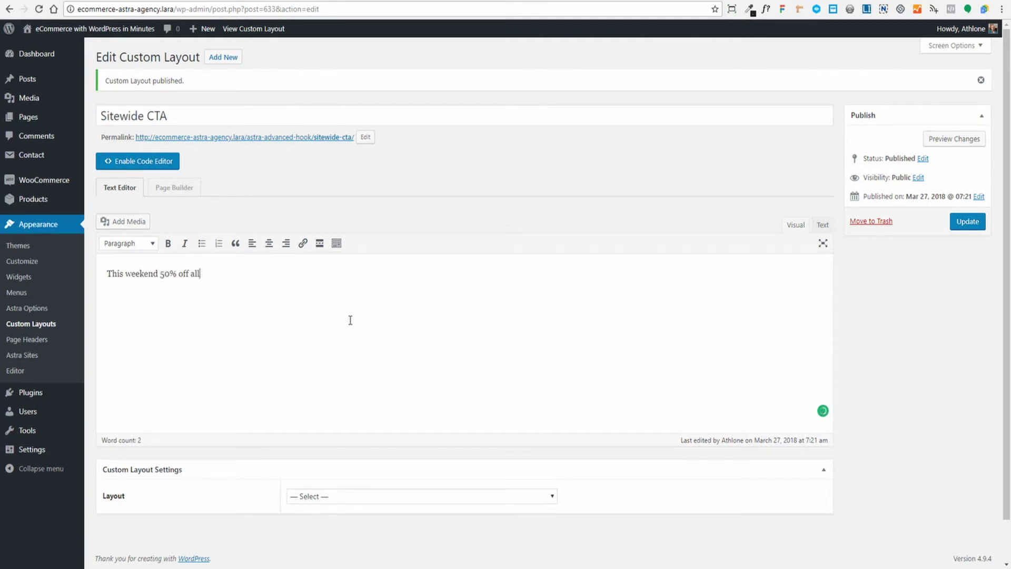
type("!")
left_click(973, 224)
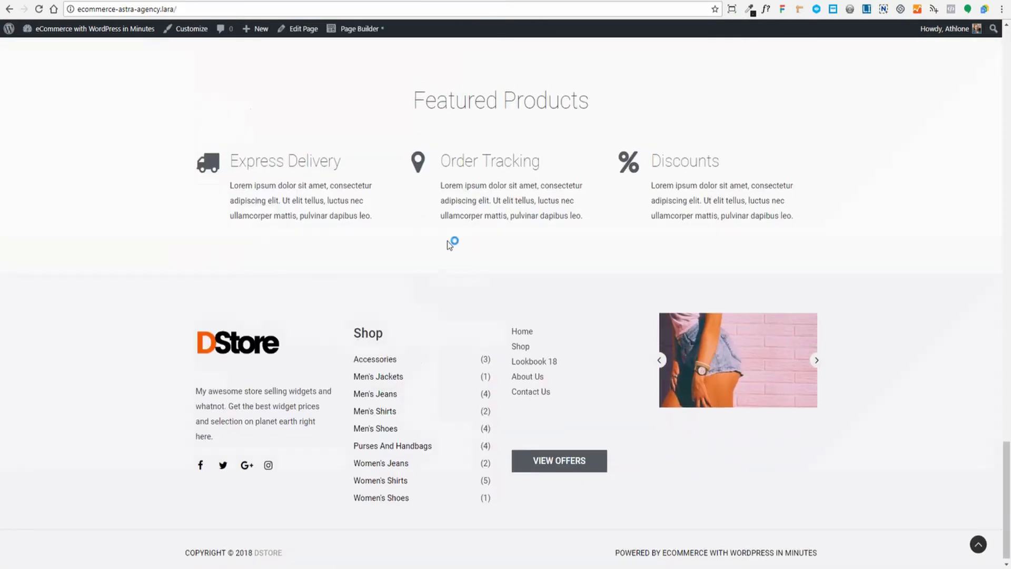
Step: Set the Sitewide CTA layout type to Hooks and its action to html_before
scroll(449, 244, "up", 20)
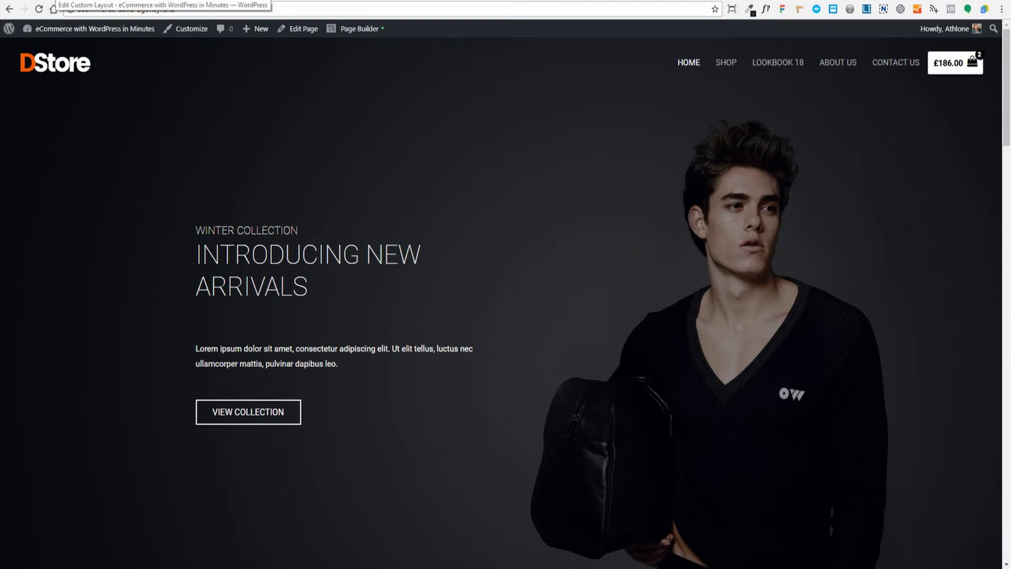
left_click(61, 2)
scroll(462, 353, "down", 1)
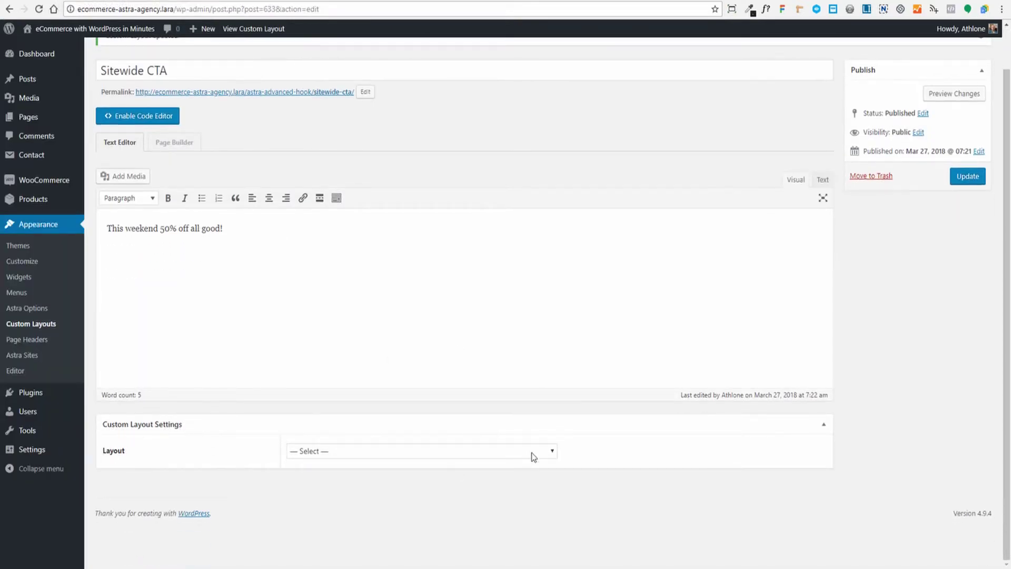
left_click(495, 452)
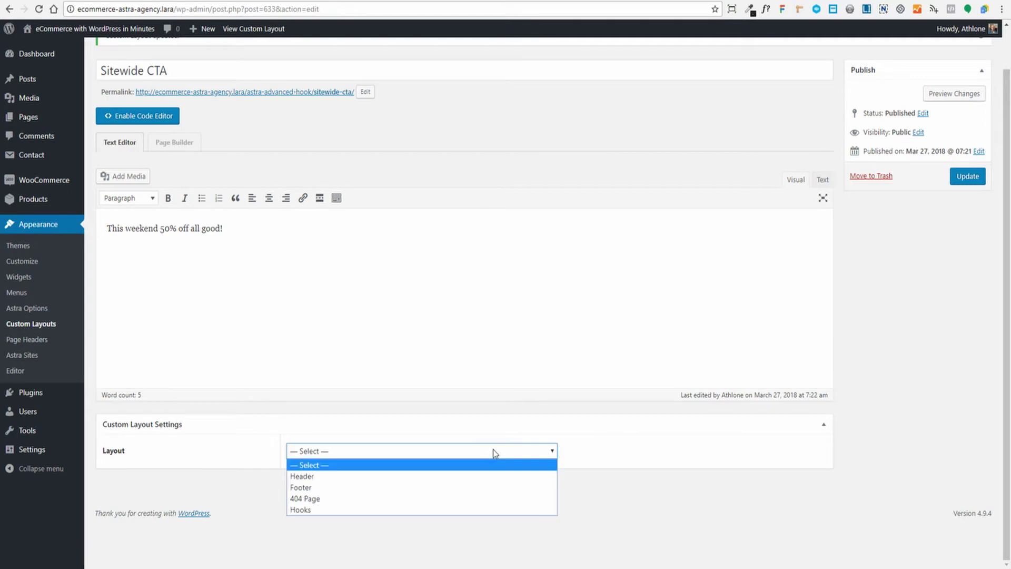
left_click(339, 475)
scroll(636, 479, "down", 4)
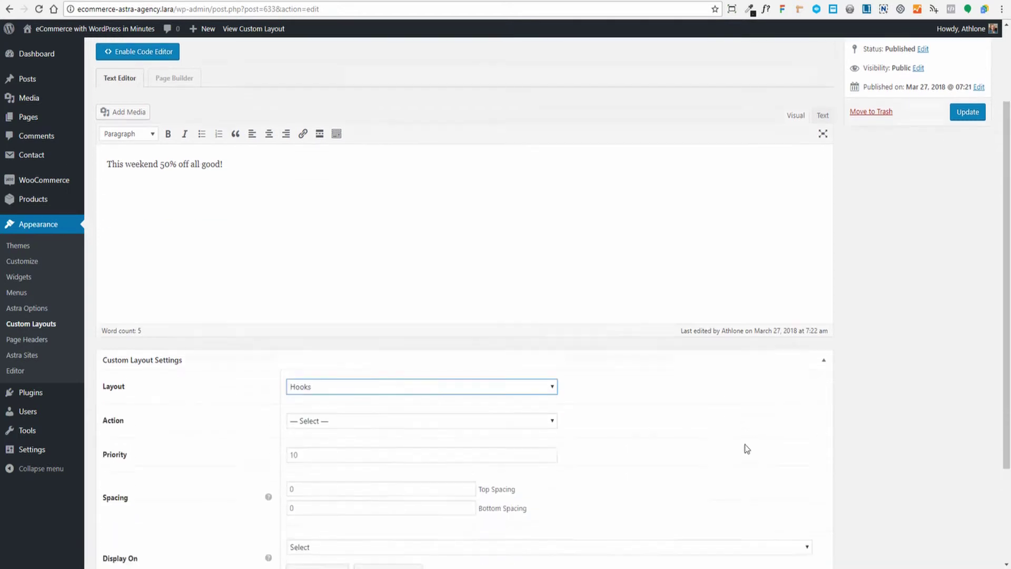
left_click(425, 285)
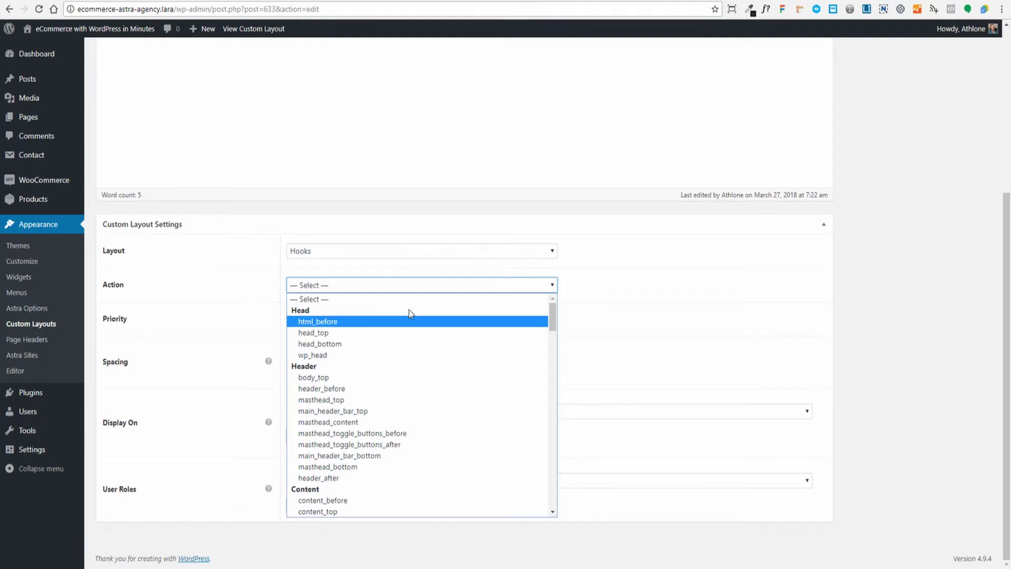
left_click(340, 321)
Step: Set the custom layout to display on the Entire Website and update it
scroll(648, 338, "down", 1)
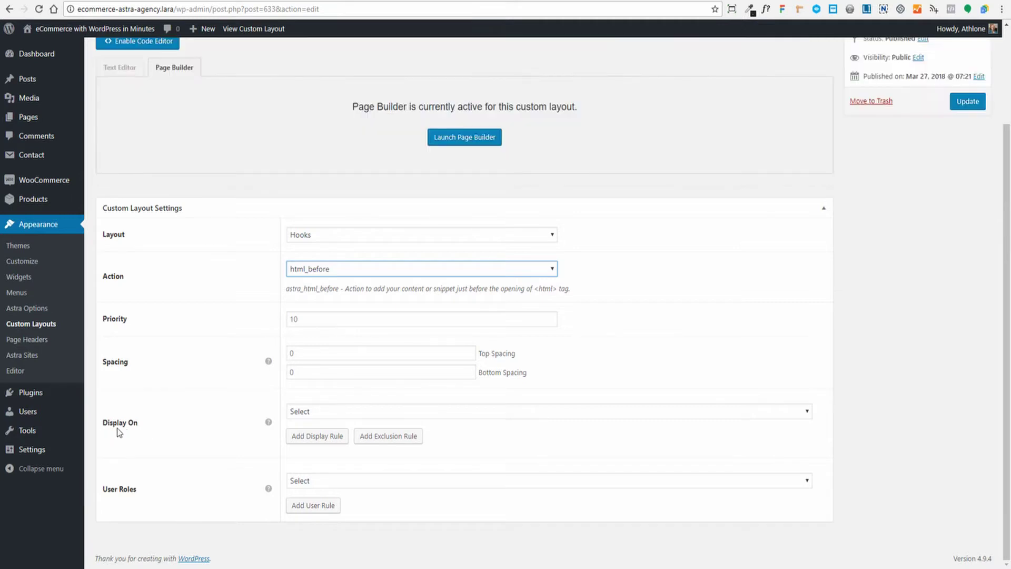
left_click(372, 411)
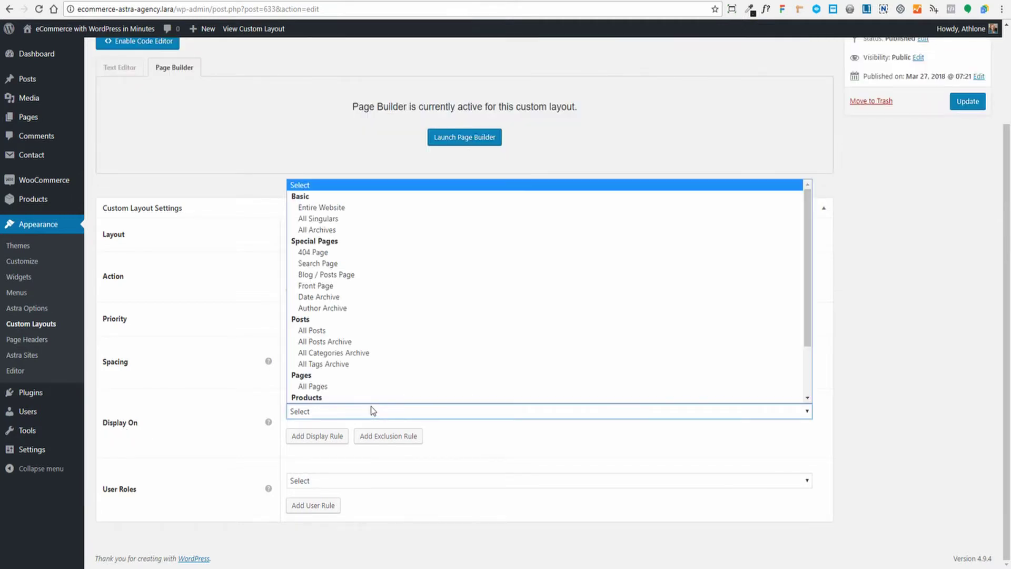
left_click(361, 208)
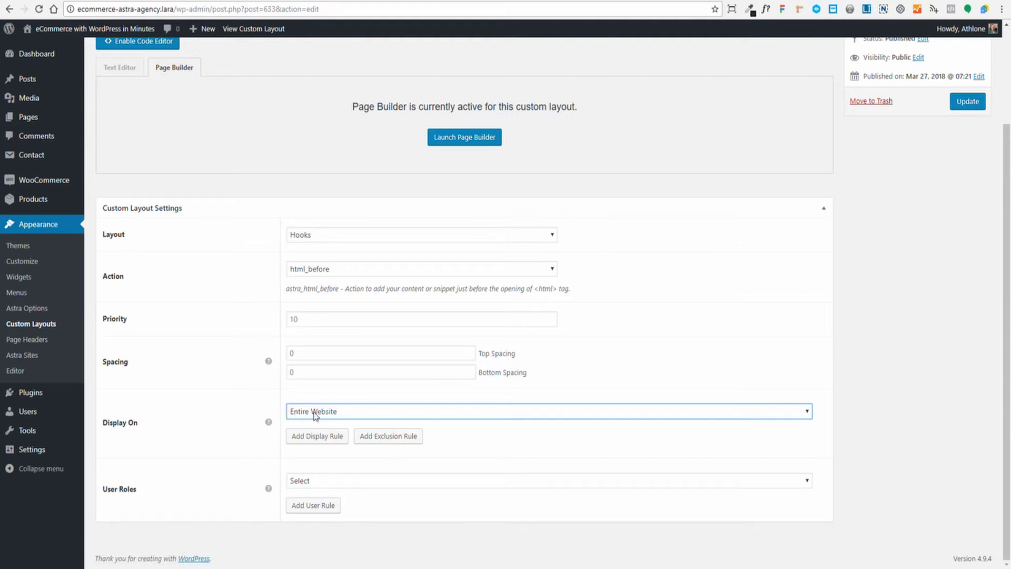
left_click(326, 485)
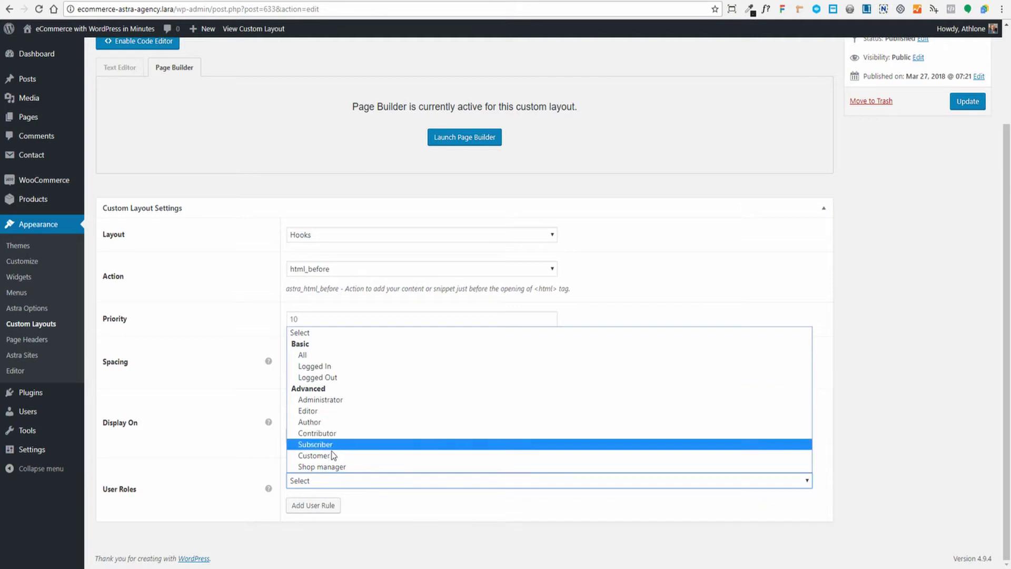
left_click(209, 430)
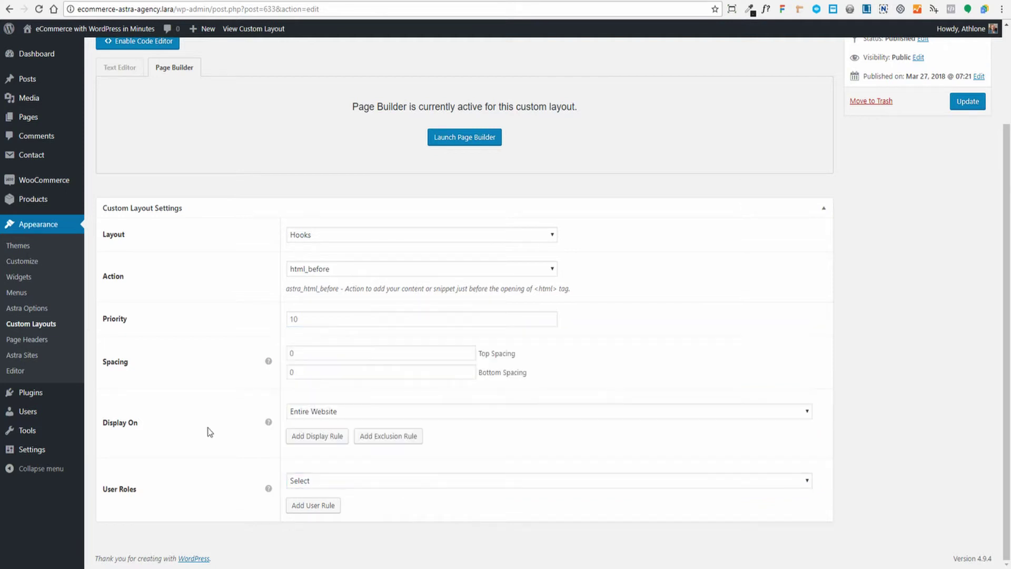
scroll(209, 434, "up", 1)
scroll(207, 428, "down", 1)
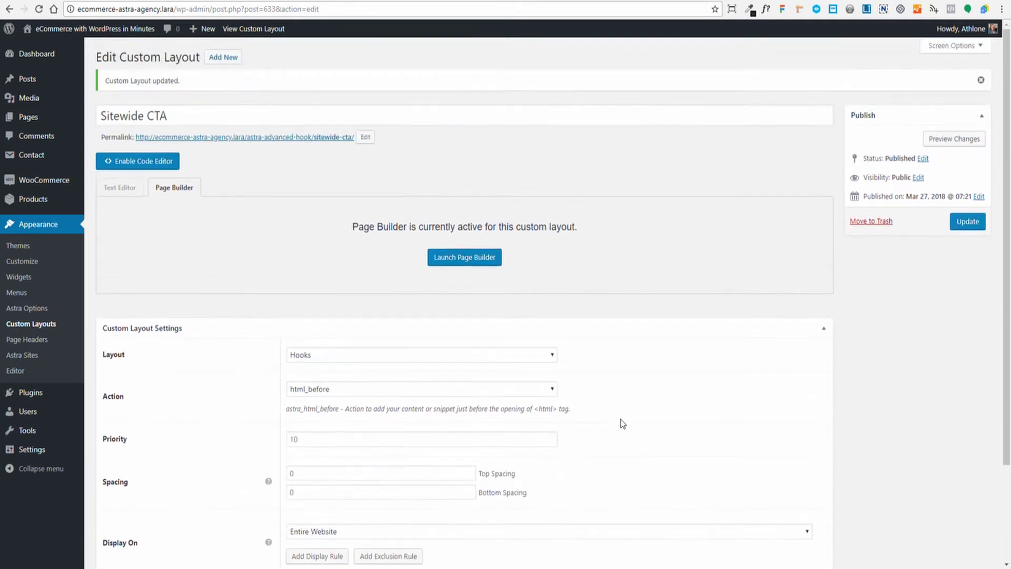
scroll(682, 411, "down", 3)
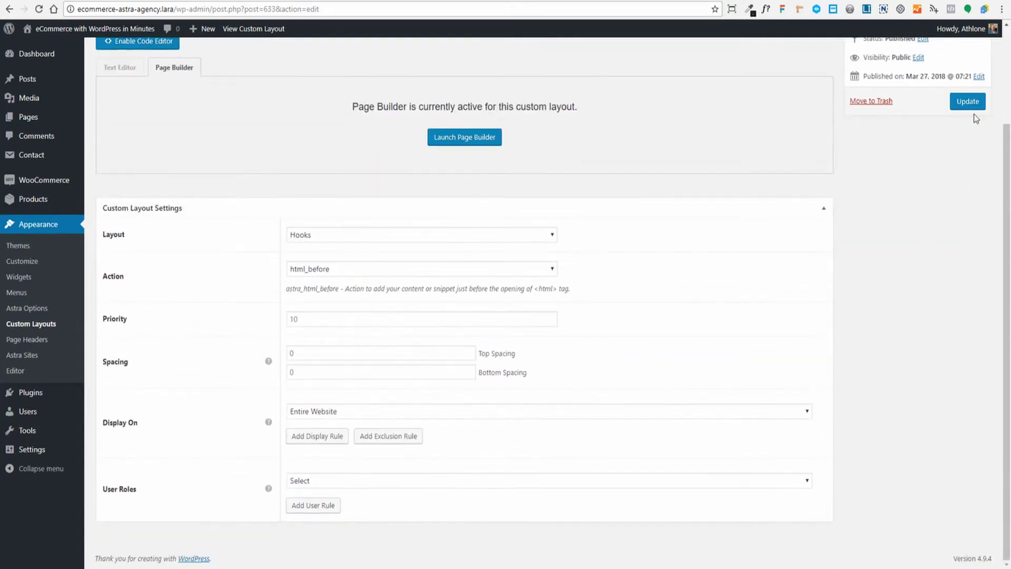
left_click(968, 103)
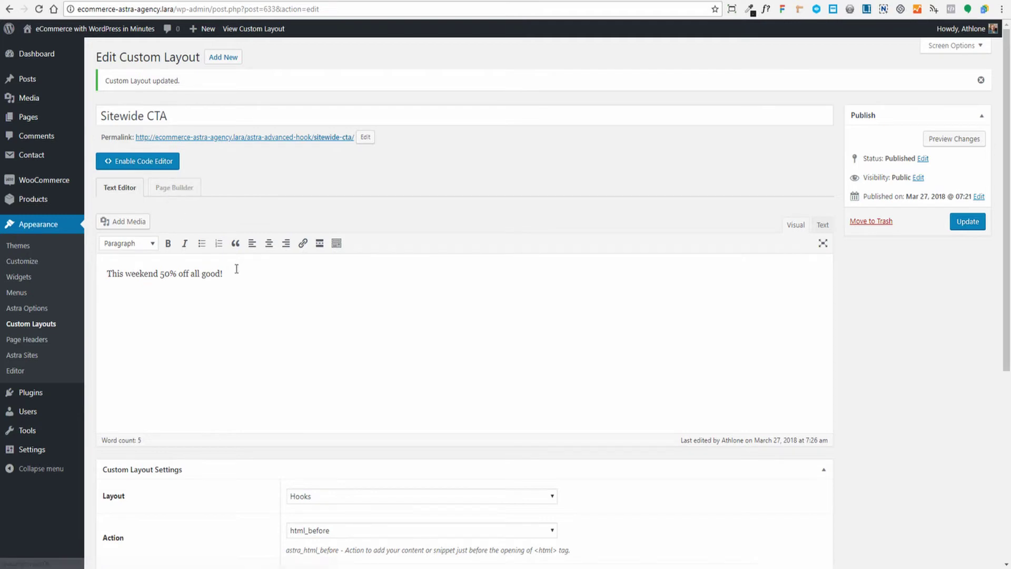
Step: Delete the layout's plain text content and launch Page Builder for the Sitewide CTA layout
scroll(235, 268, "down", 1)
left_click_drag(237, 242, 101, 236)
key("BackSpace")
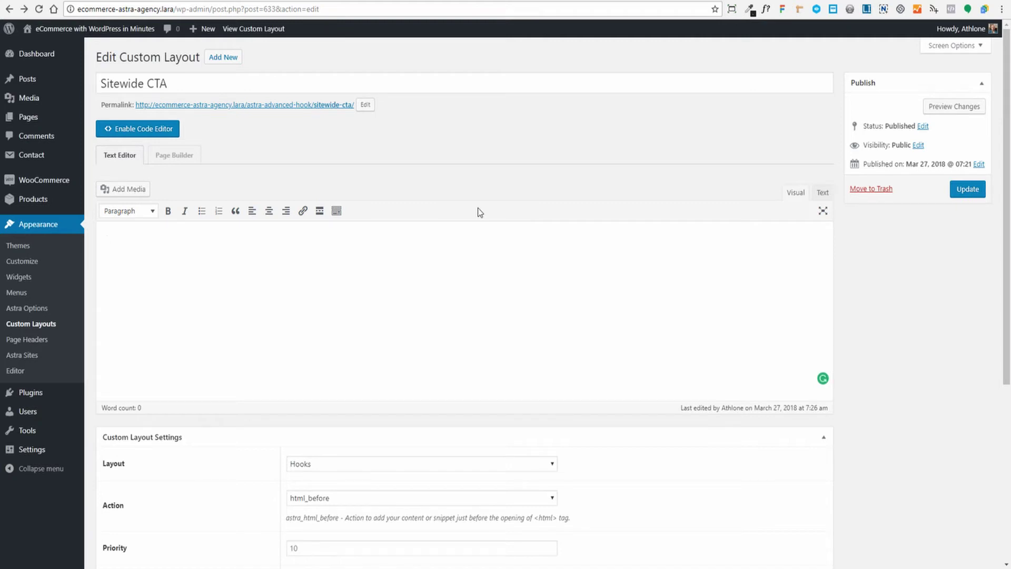
left_click(174, 155)
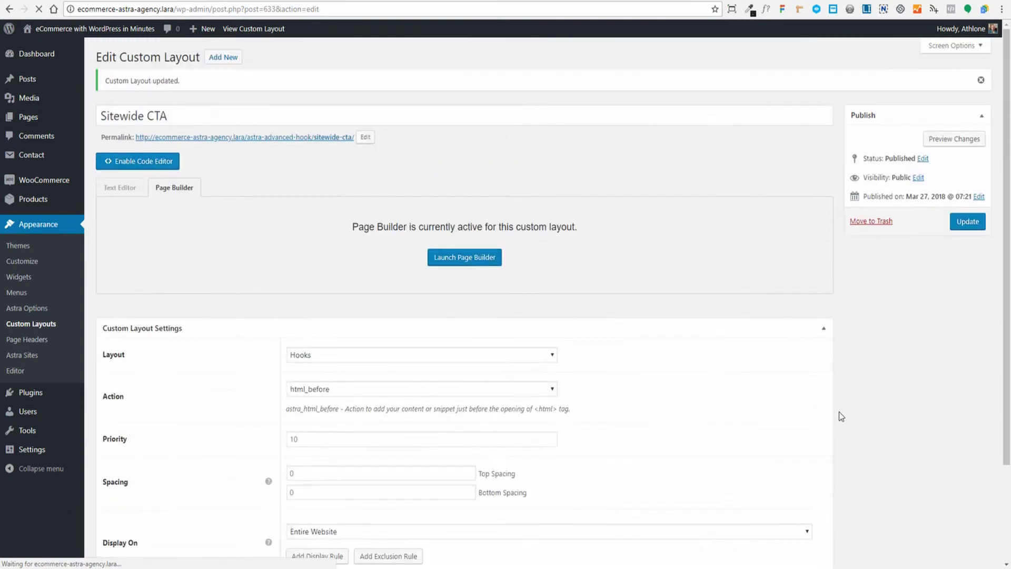
left_click(471, 258)
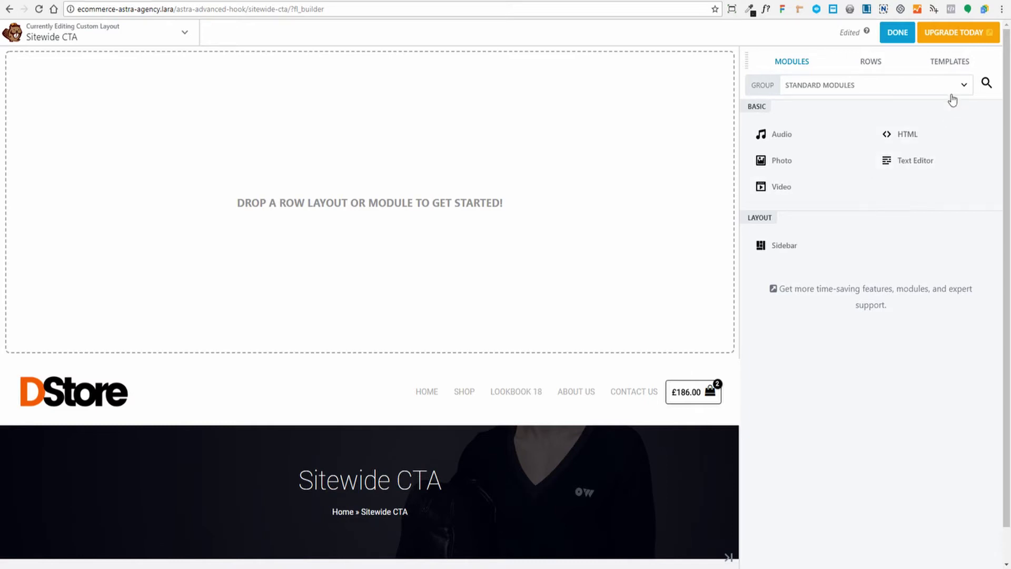
Step: Add a Dual Color Heading from the UABB Modules group to the empty layout
left_click(957, 90)
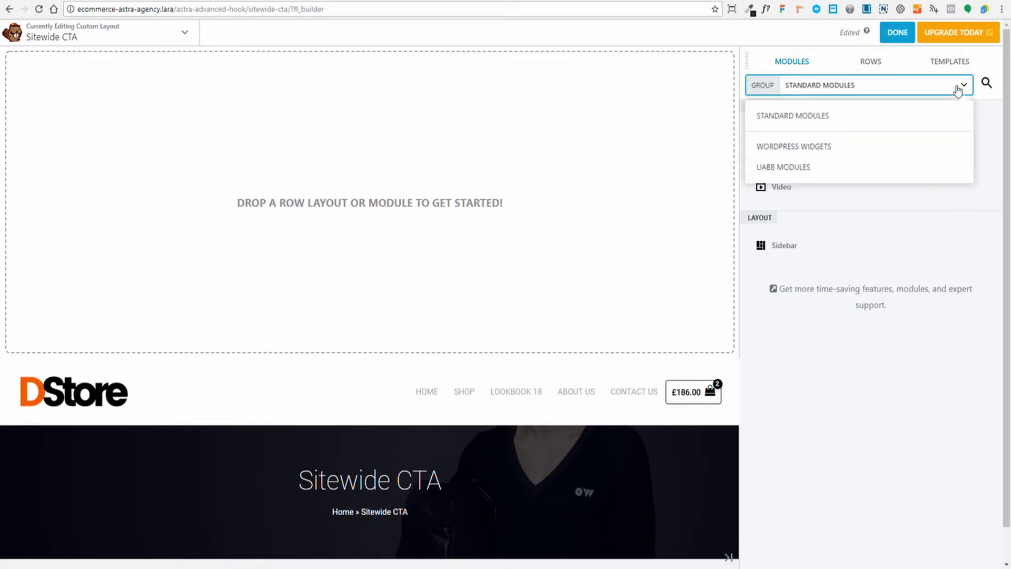
left_click(797, 170)
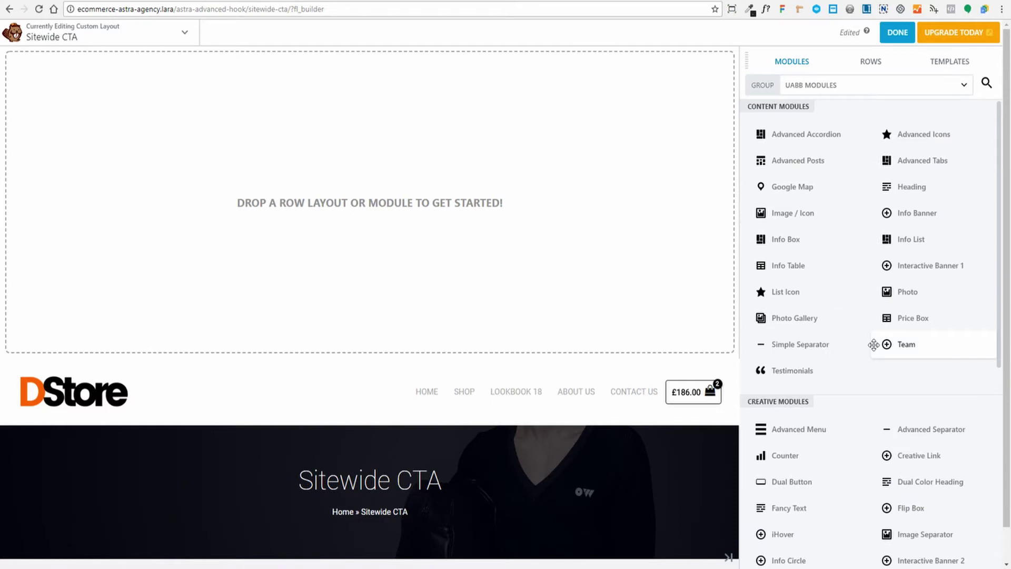
scroll(886, 189, "down", 2)
scroll(886, 193, "down", 6)
scroll(919, 255, "up", 8)
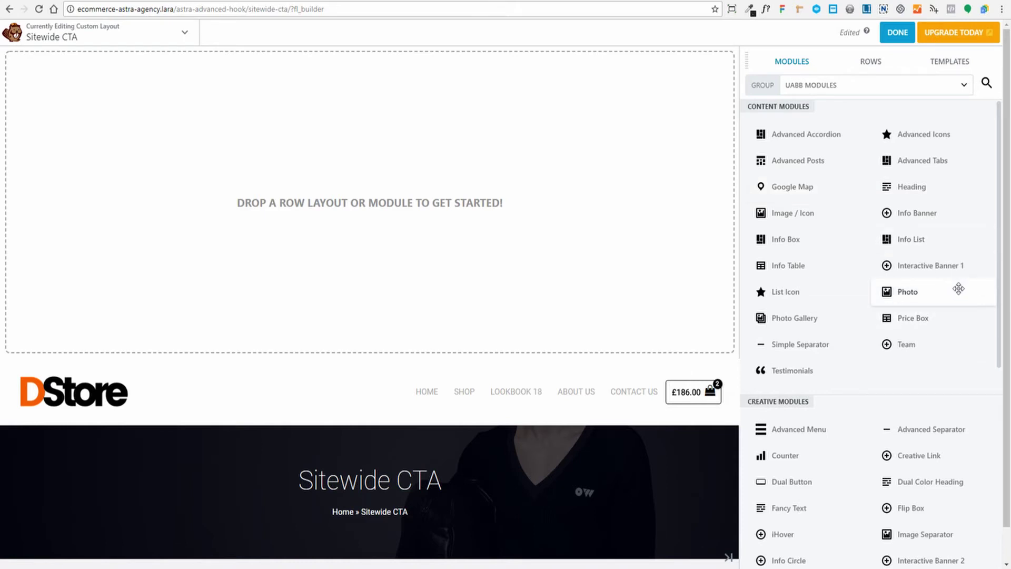
scroll(951, 222, "down", 3)
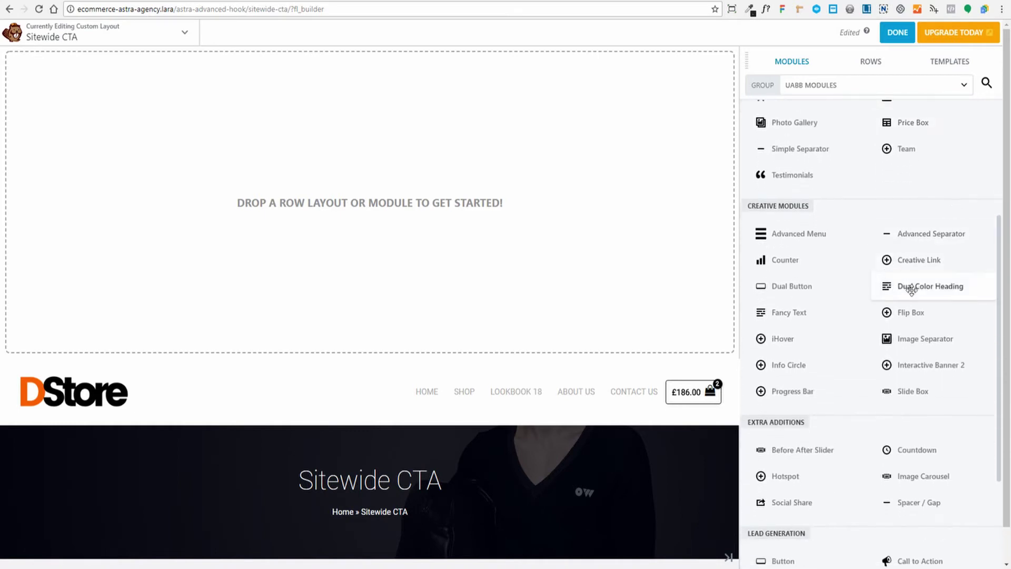
left_click_drag(918, 285, 347, 189)
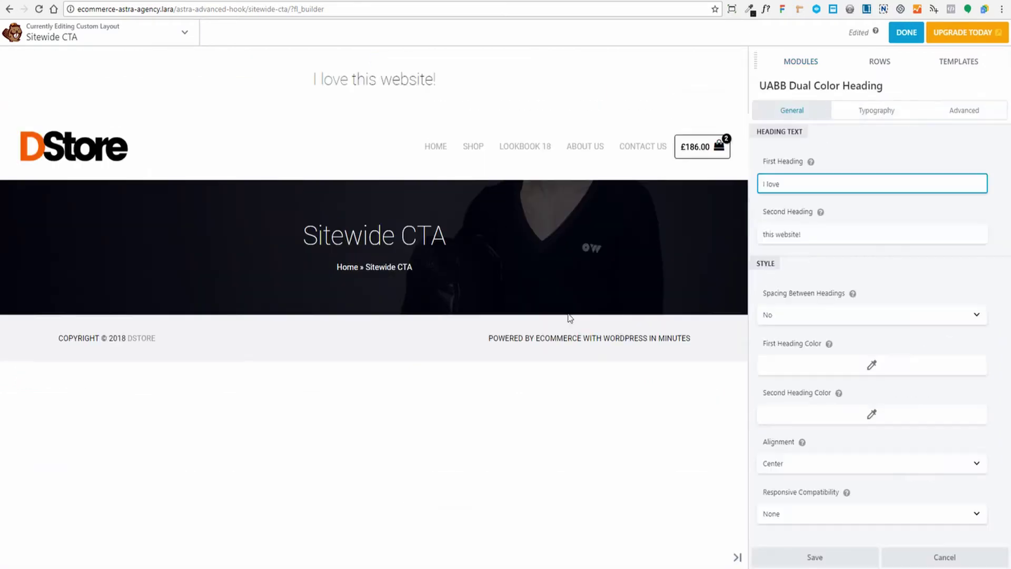
Step: Set the first heading to "AMAZING 50% OFF" and the second heading to "THIS WEEKEND!"
key("ctrl+a")
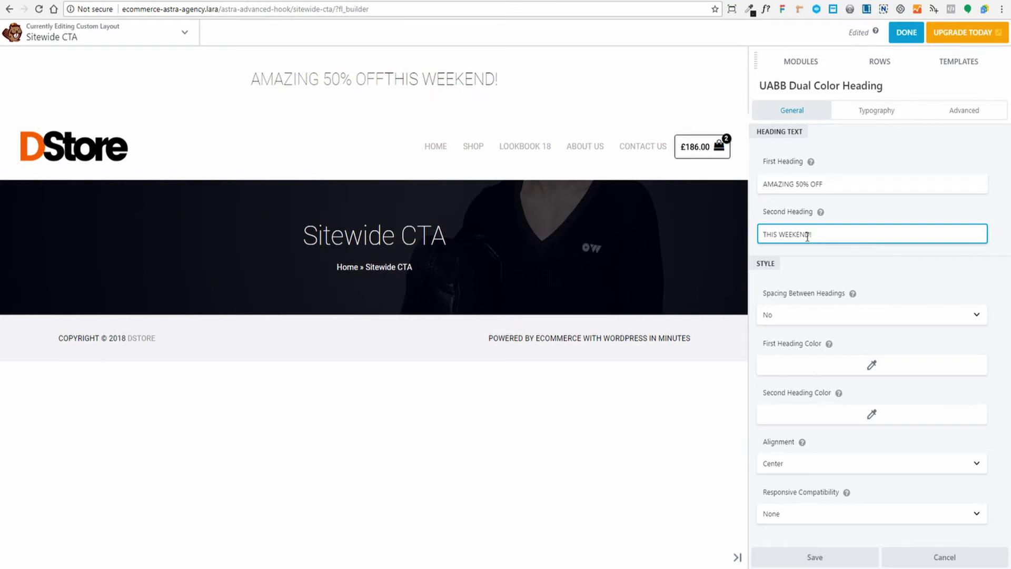
Step: Open the settings of the row holding the heading and set its width to Full Width
mouse_move(811, 163)
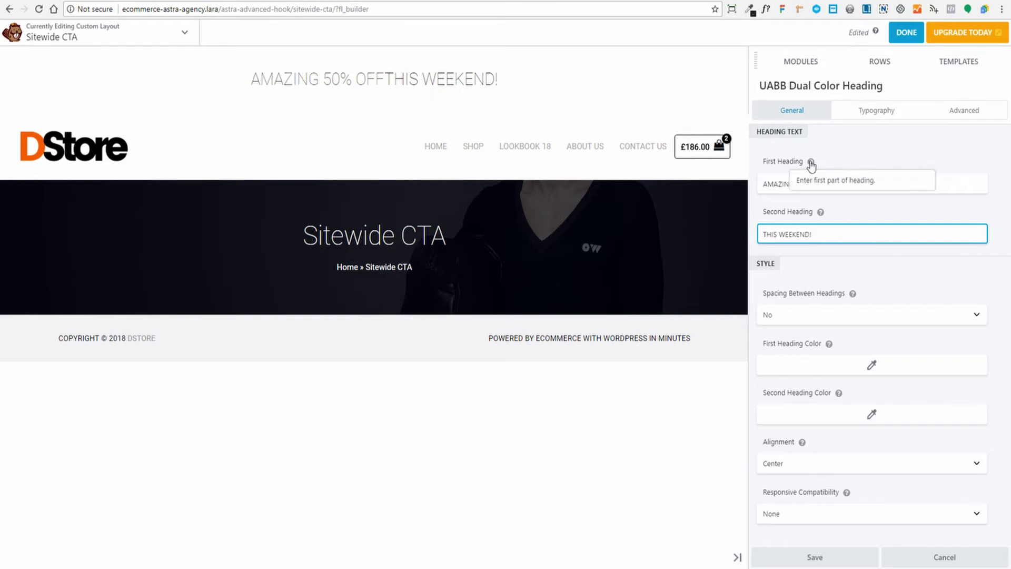
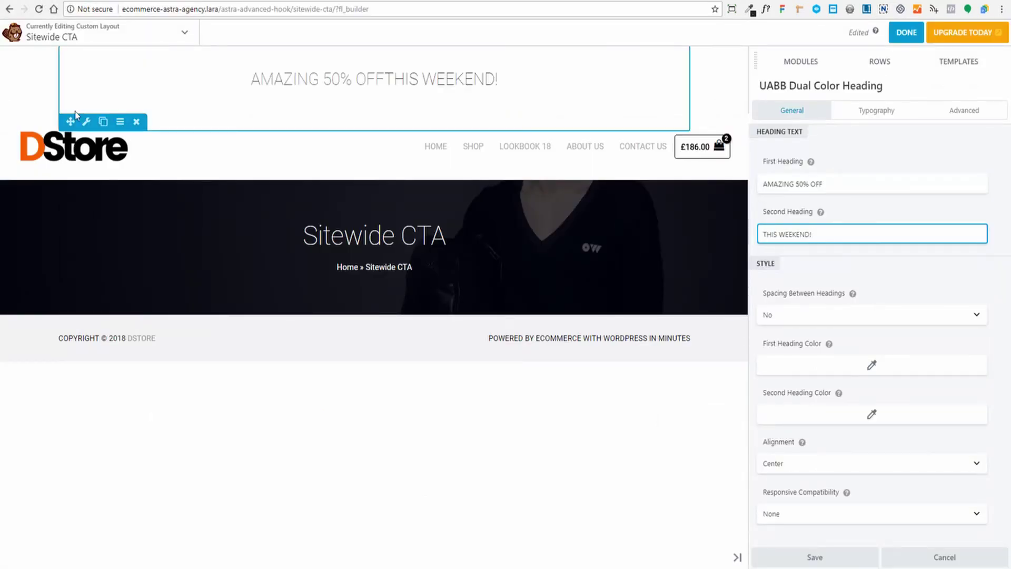
left_click(87, 124)
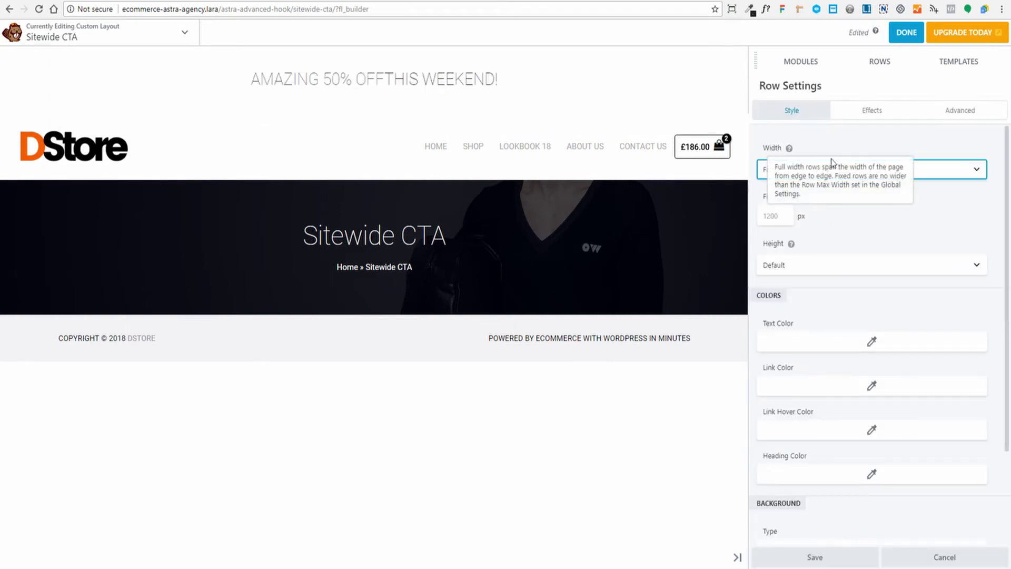
left_click(950, 175)
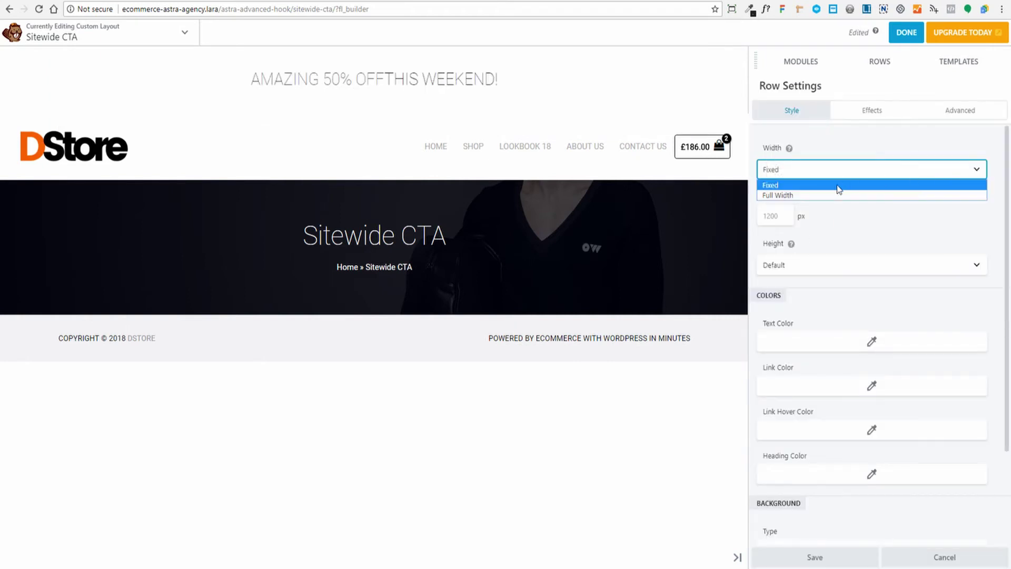
left_click(810, 197)
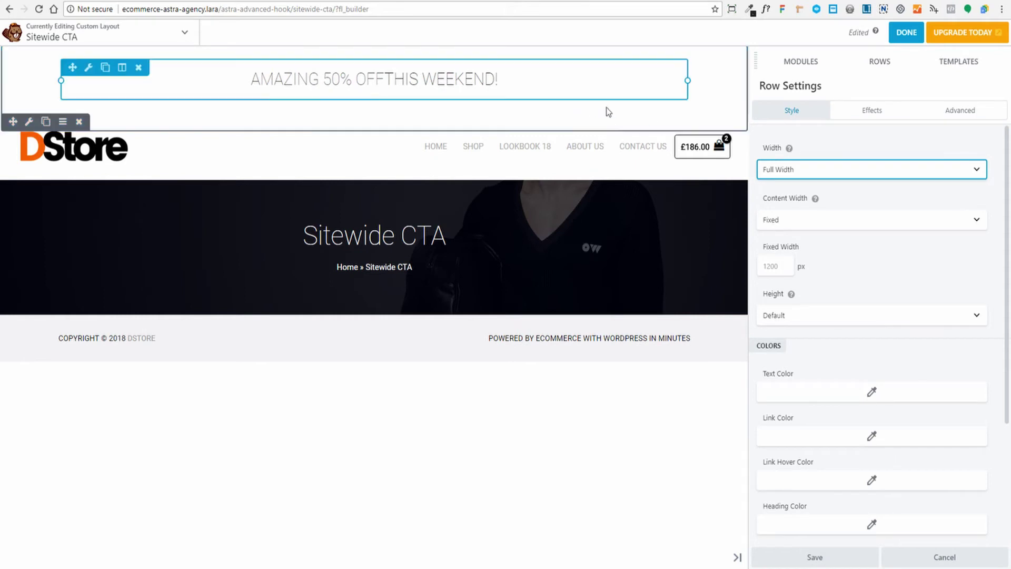
Step: Set the row's top, right, bottom and left padding to 0 px
left_click(969, 111)
left_click(768, 242)
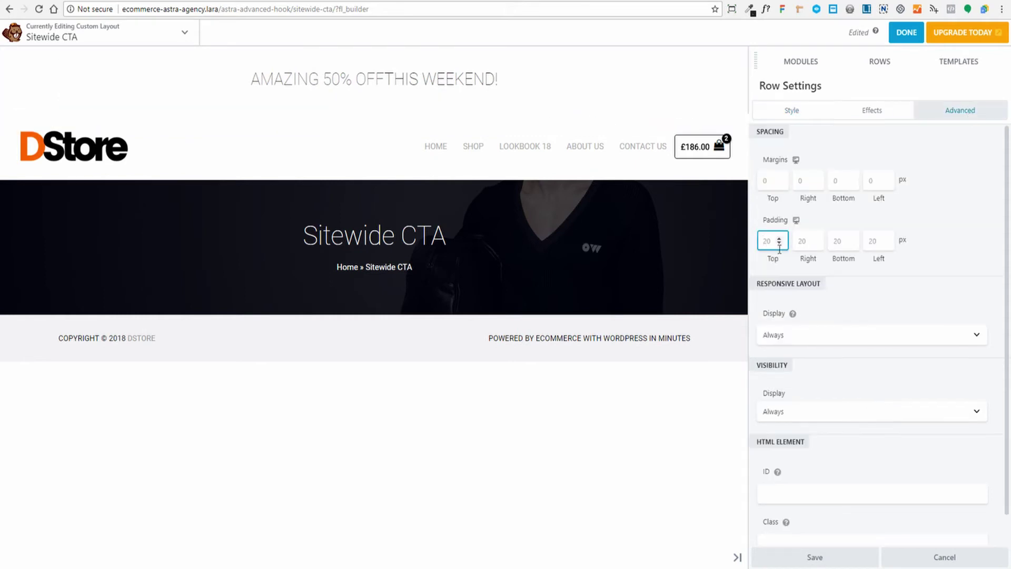
type("0")
left_click(804, 243)
type("0")
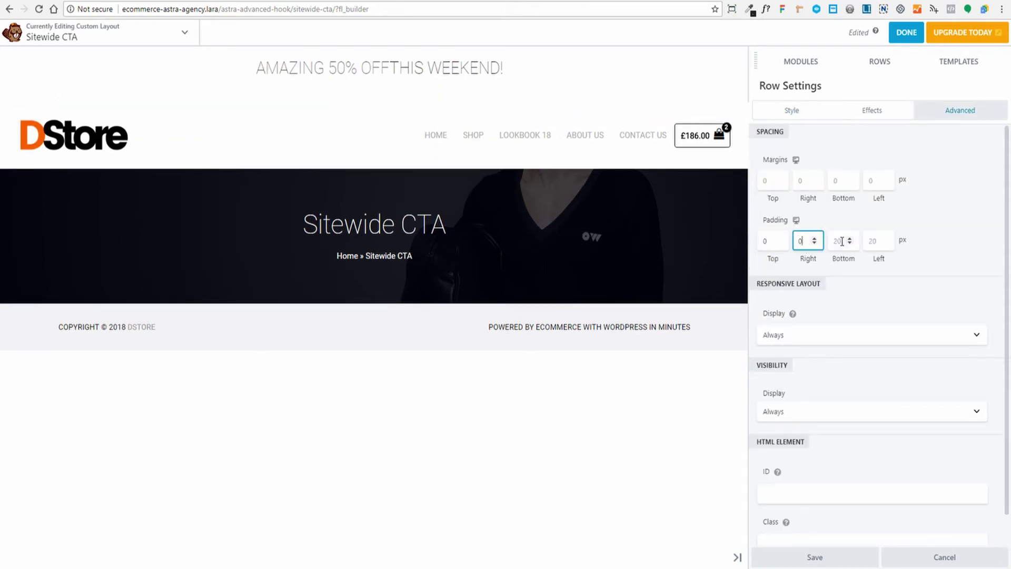
left_click(842, 242)
type("0")
left_click(875, 241)
type("0")
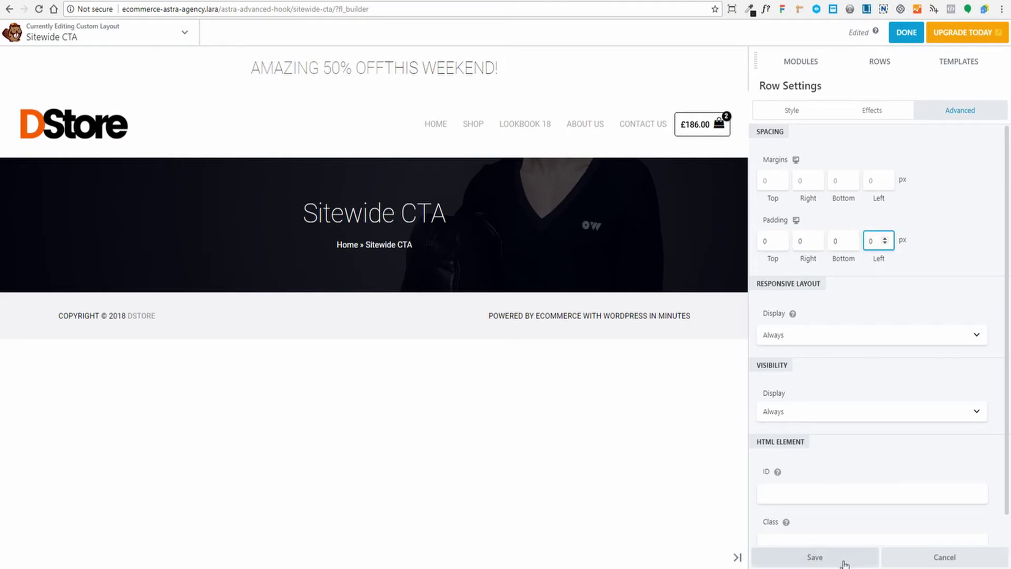
Step: Set the row's background type to Ultimate Gradient
left_click(791, 110)
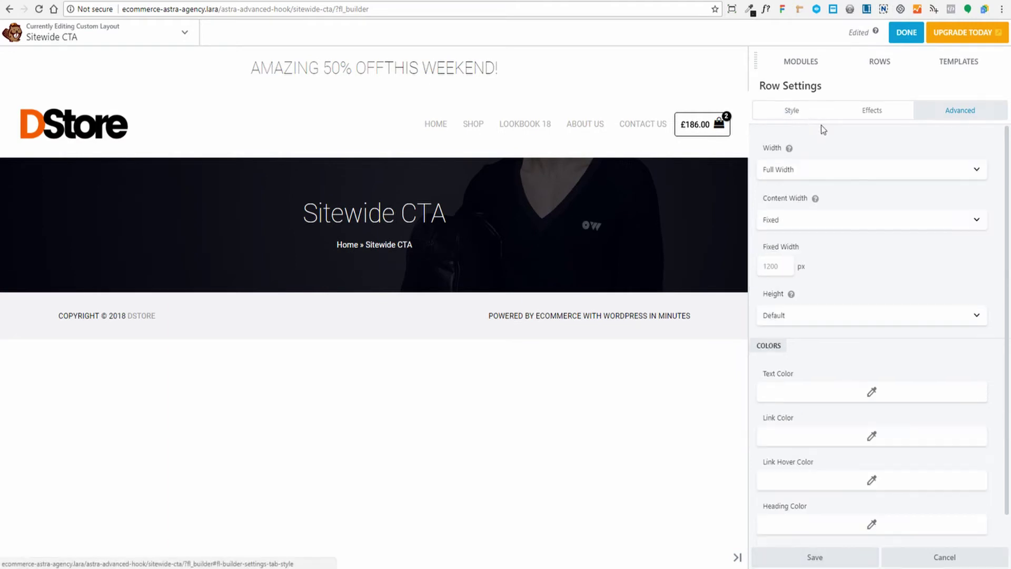
scroll(923, 271, "down", 3)
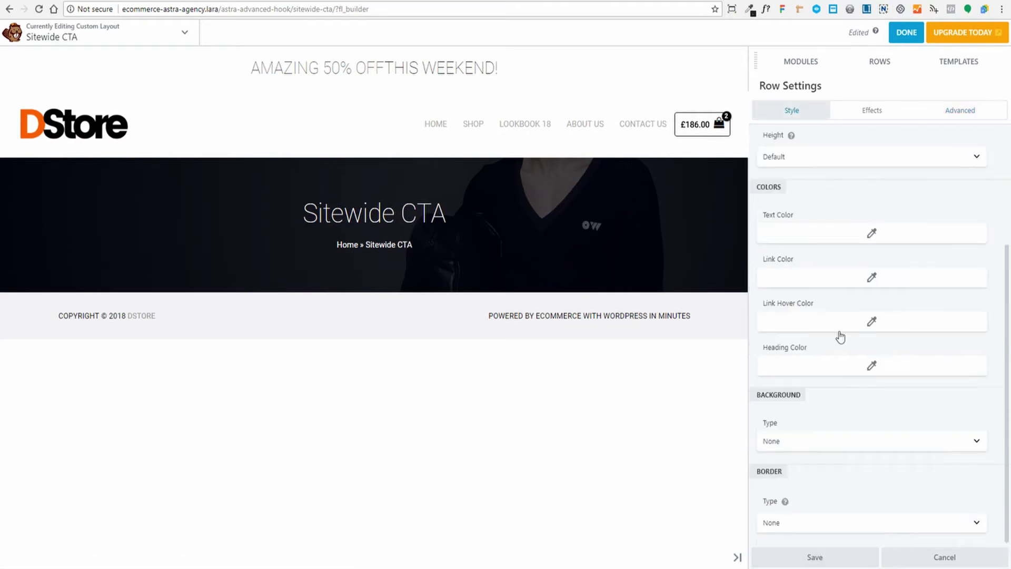
left_click(806, 444)
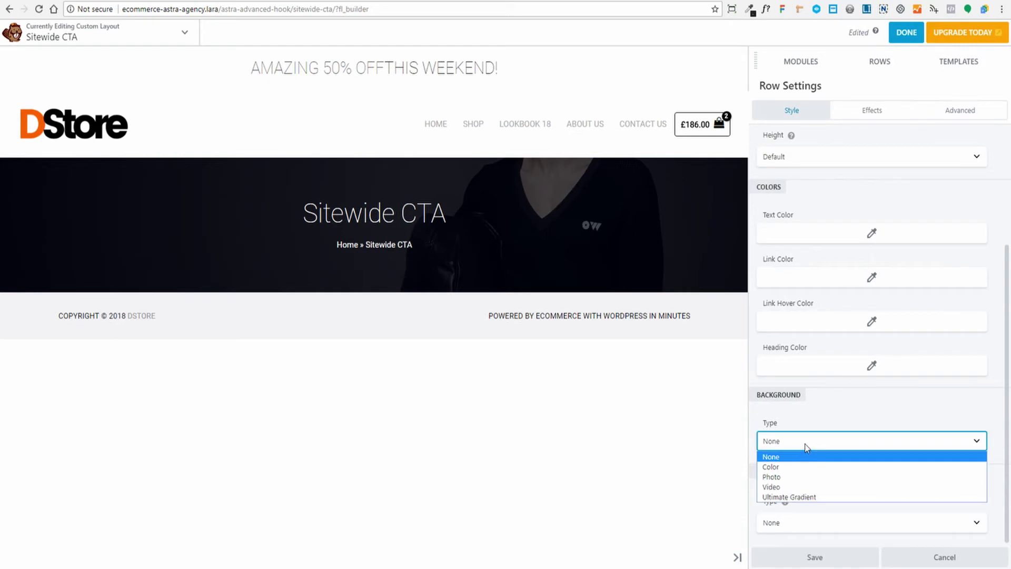
left_click(795, 497)
scroll(882, 458, "down", 4)
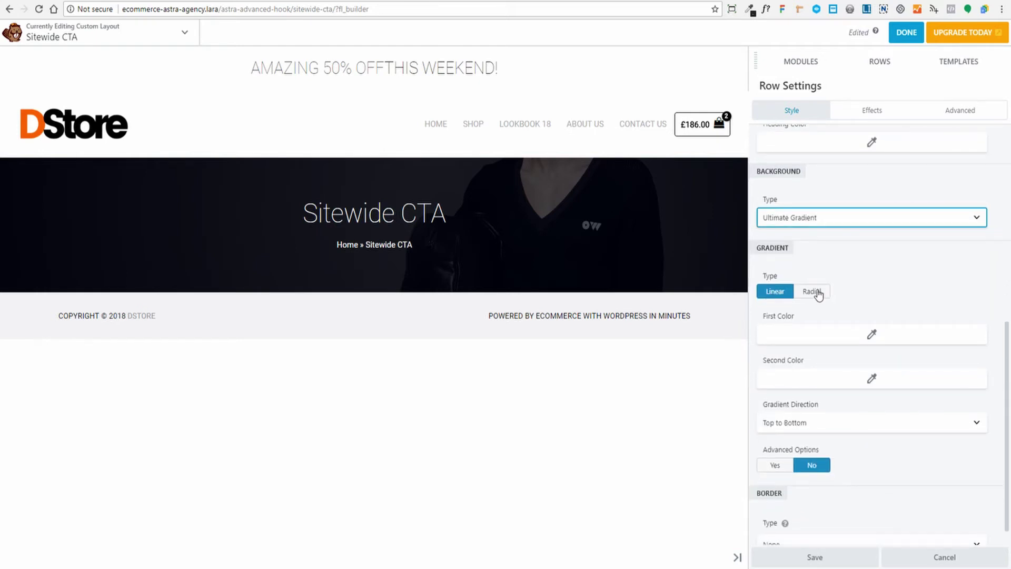
Step: Set the gradient's first color to a redder orange, #ff3f00, starting from the saved #ff5900 preset
left_click(872, 334)
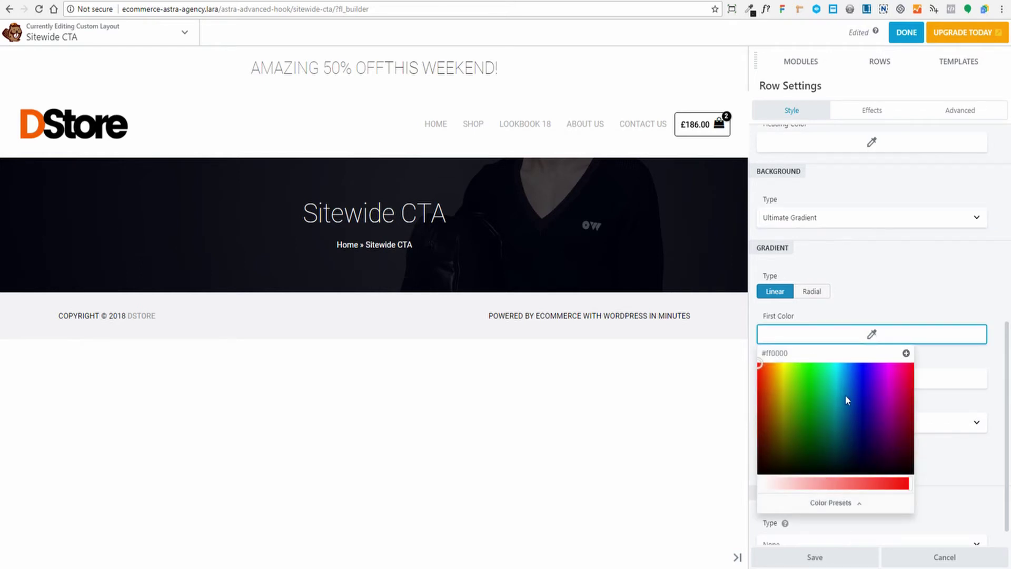
left_click(834, 503)
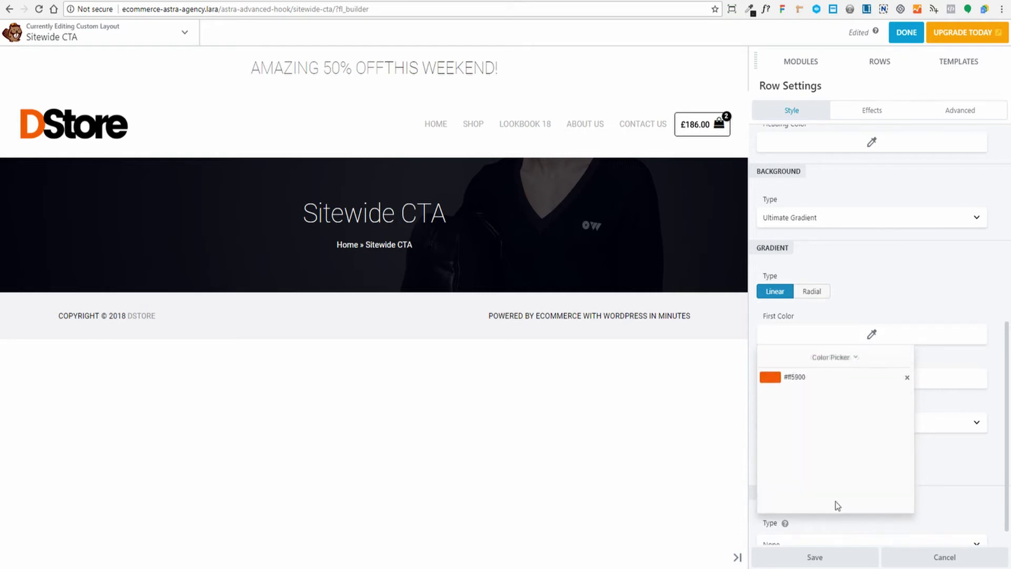
left_click(837, 374)
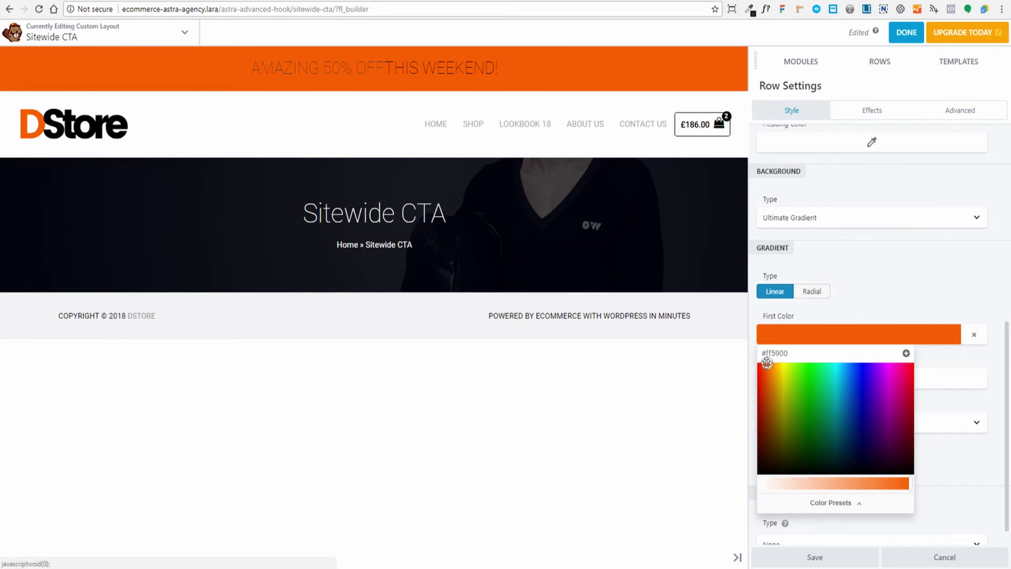
left_click_drag(766, 363, 765, 363)
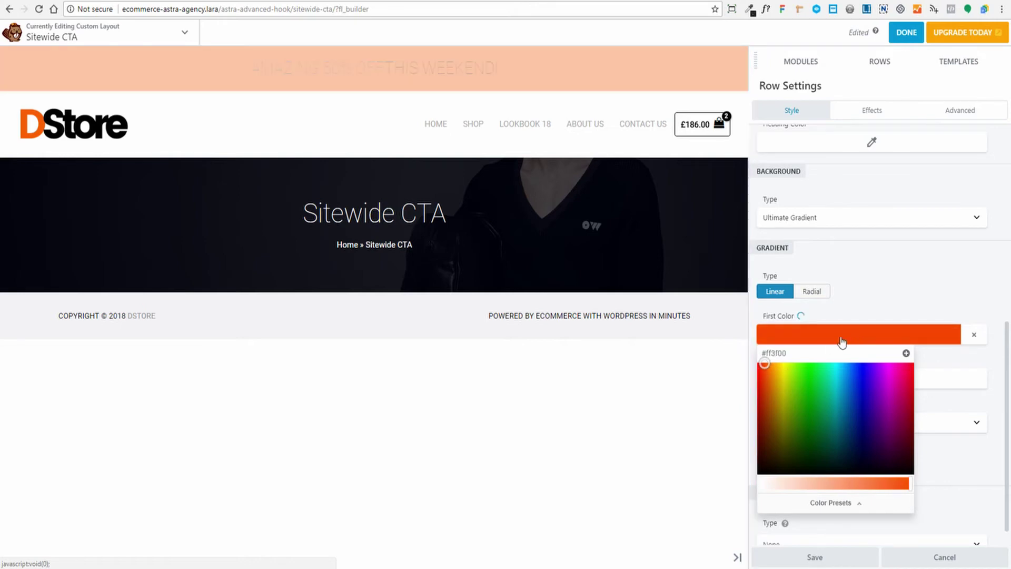
left_click(870, 303)
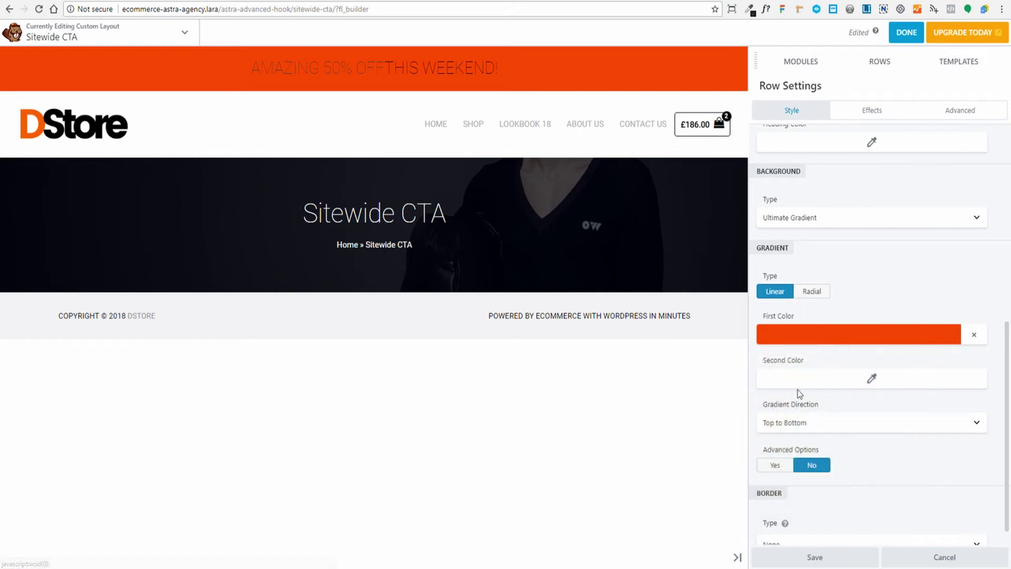
Step: Set the gradient's second color to a lighter orange, #ff6d1e, starting from the saved #ff5900 preset
left_click(872, 378)
left_click(838, 546)
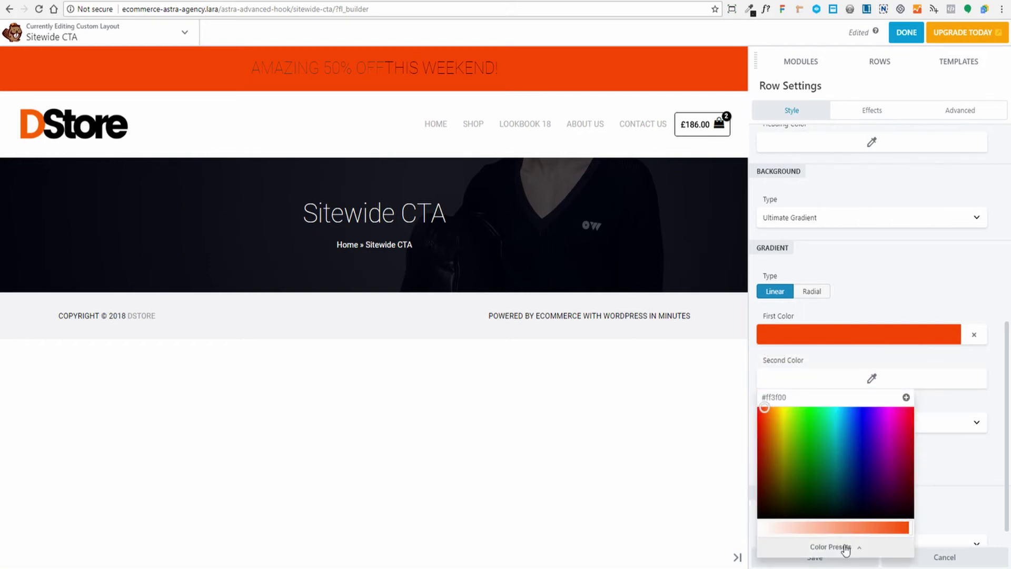
left_click(842, 421)
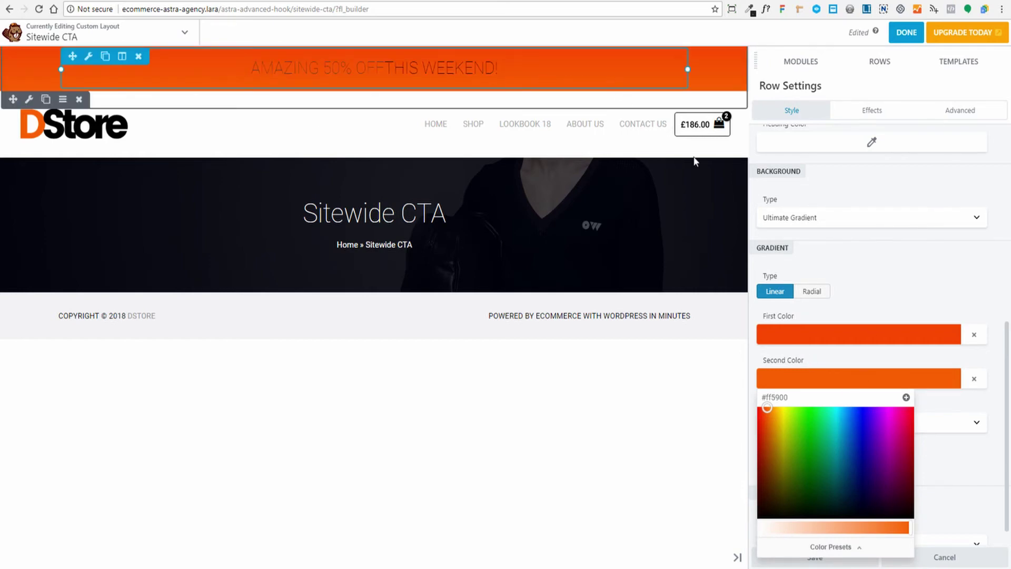
left_click_drag(910, 525, 902, 528)
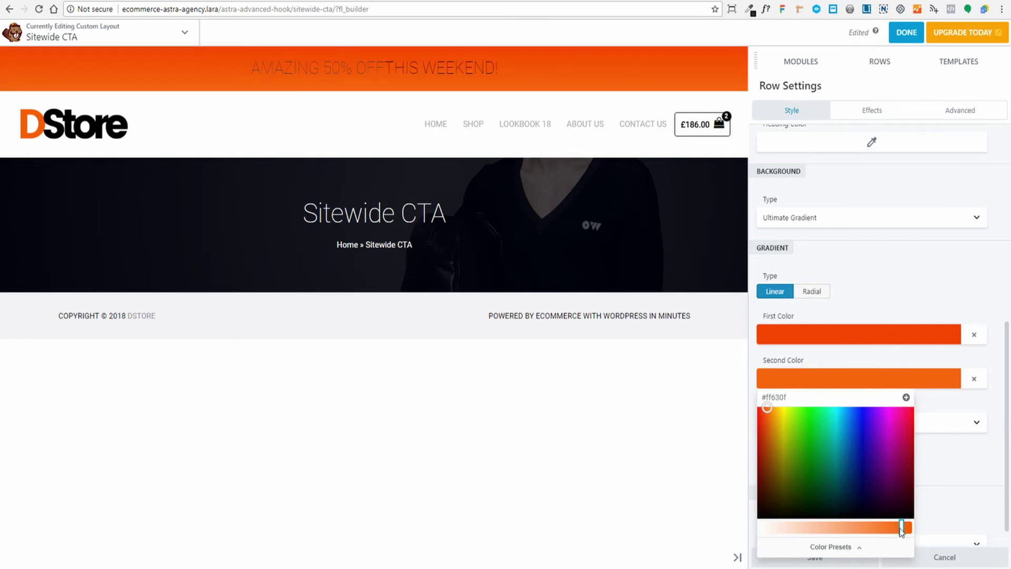
left_click_drag(901, 527, 892, 527)
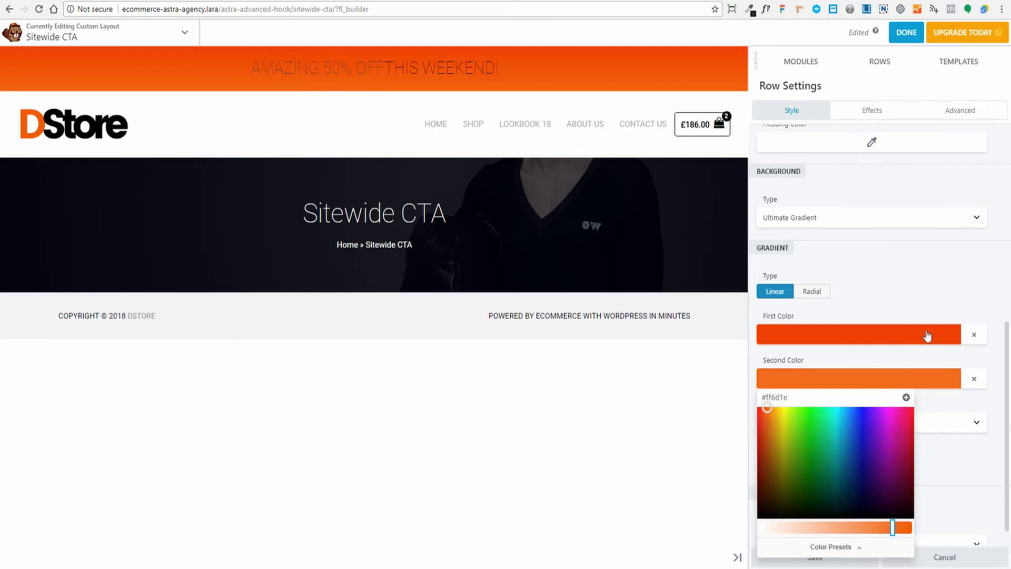
left_click(921, 258)
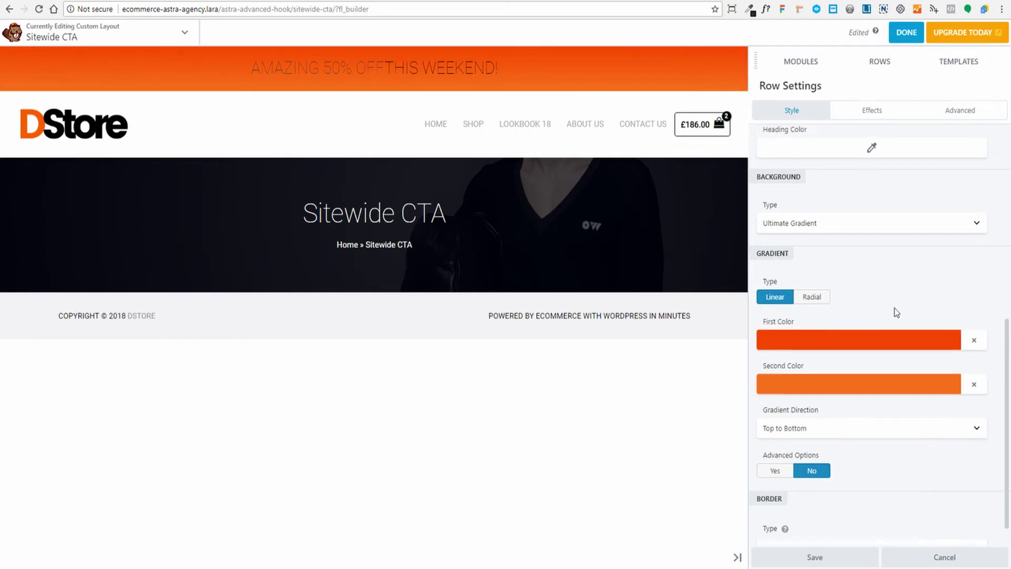
Step: Open the banner's Dual Color Heading settings and make the first heading white
scroll(906, 308, "up", 6)
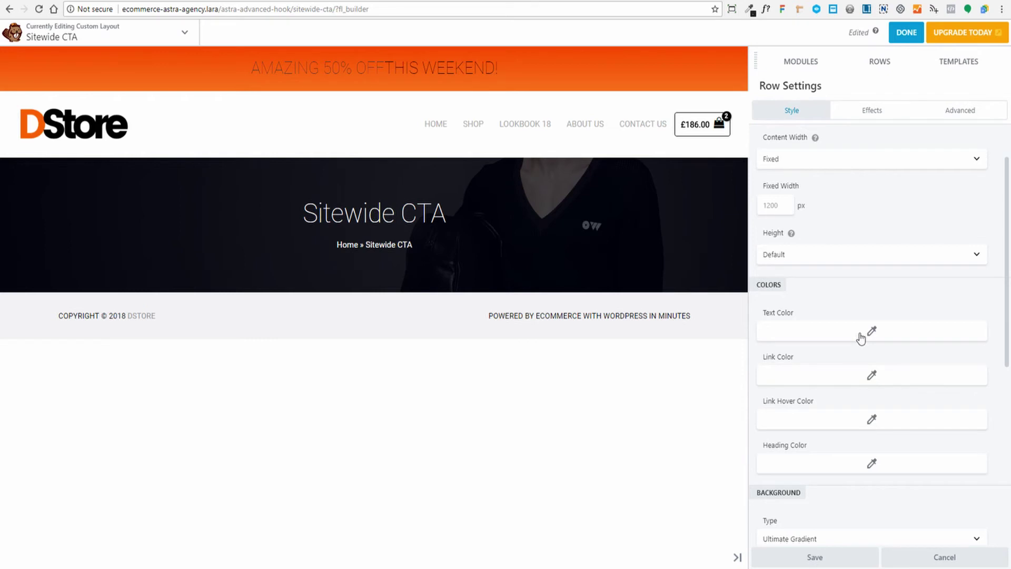
left_click(370, 72)
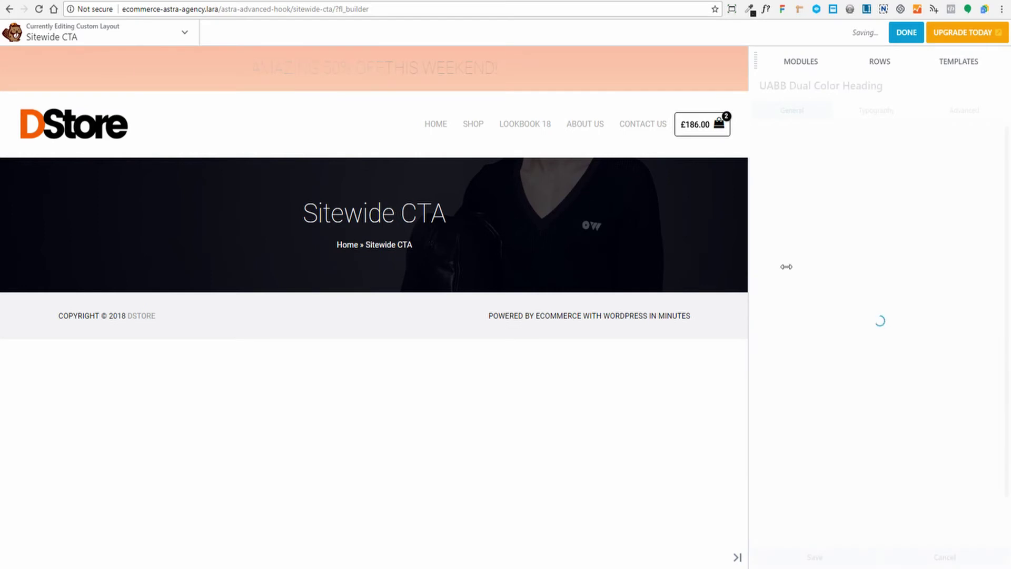
left_click(871, 369)
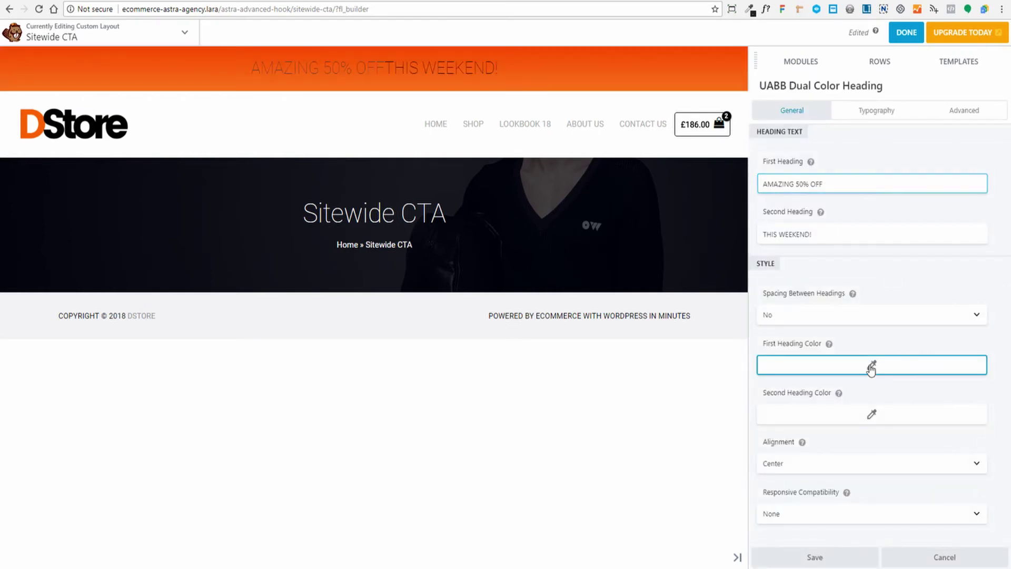
left_click(928, 297)
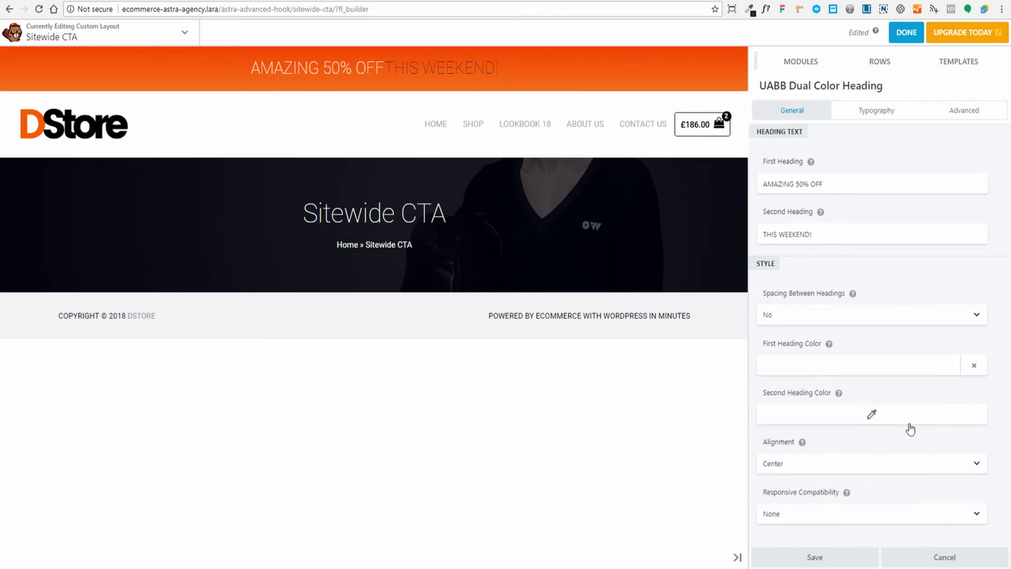
Step: Set the second heading's color to a dark grey
left_click(871, 414)
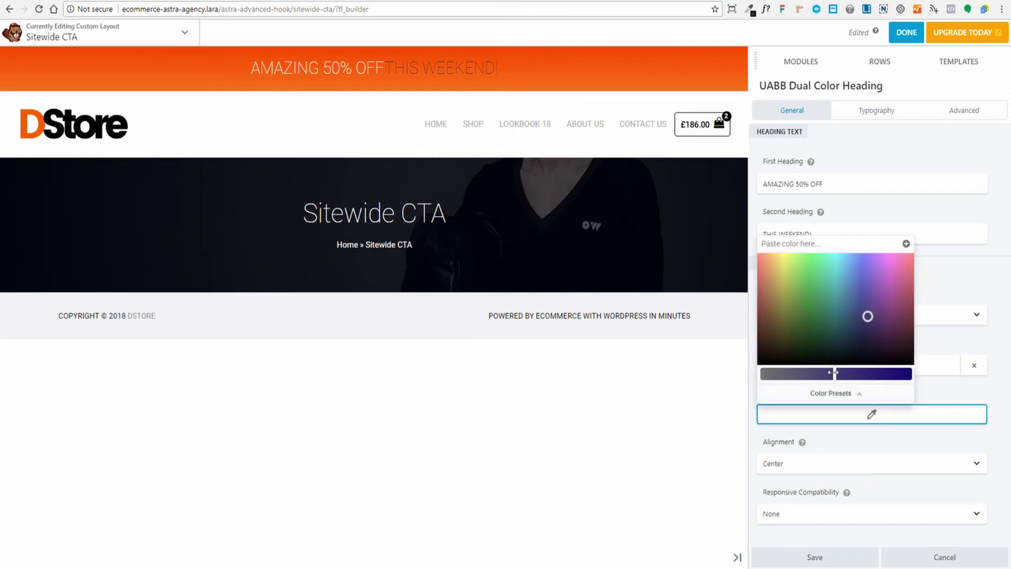
left_click_drag(833, 372, 760, 375)
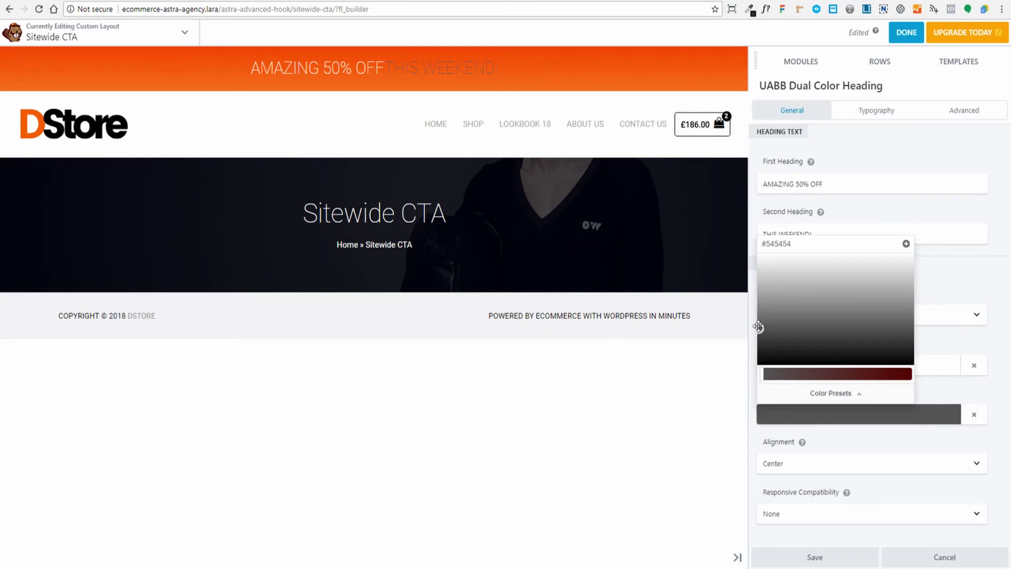
left_click_drag(758, 326, 759, 328)
left_click(950, 284)
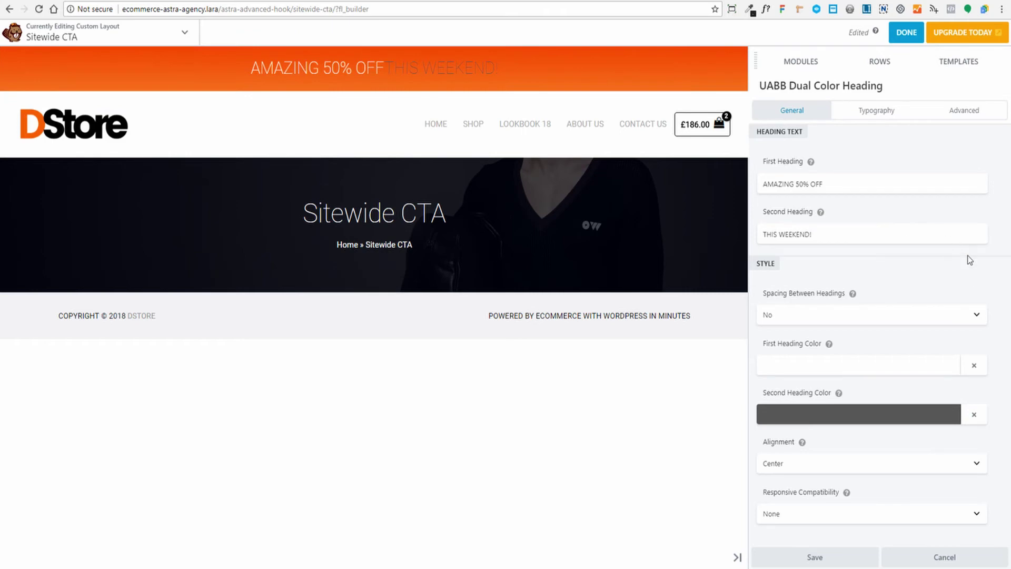
Step: Enable spacing between the two headings and set it to 10 px
left_click(839, 314)
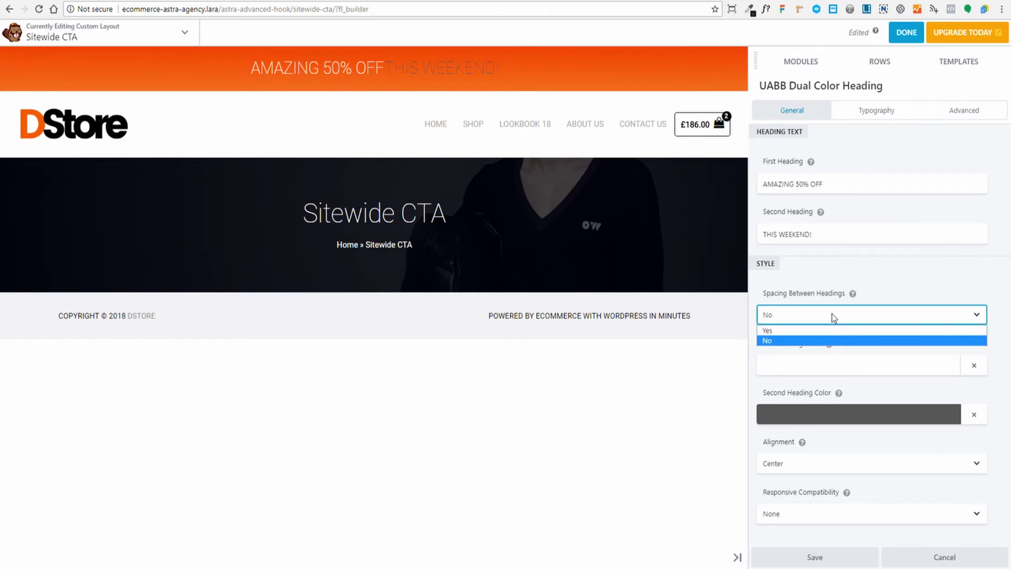
left_click(786, 330)
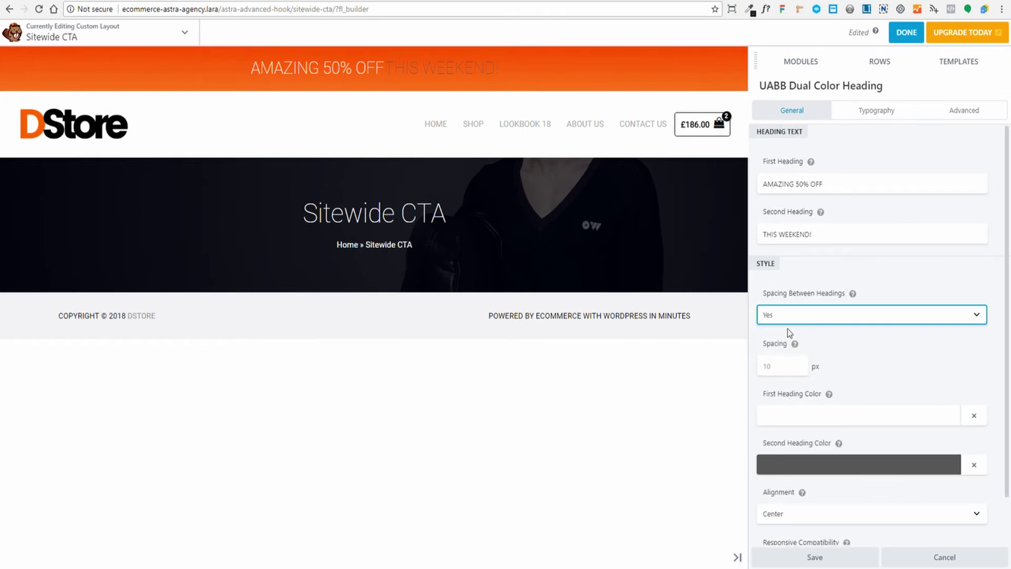
left_click(777, 363)
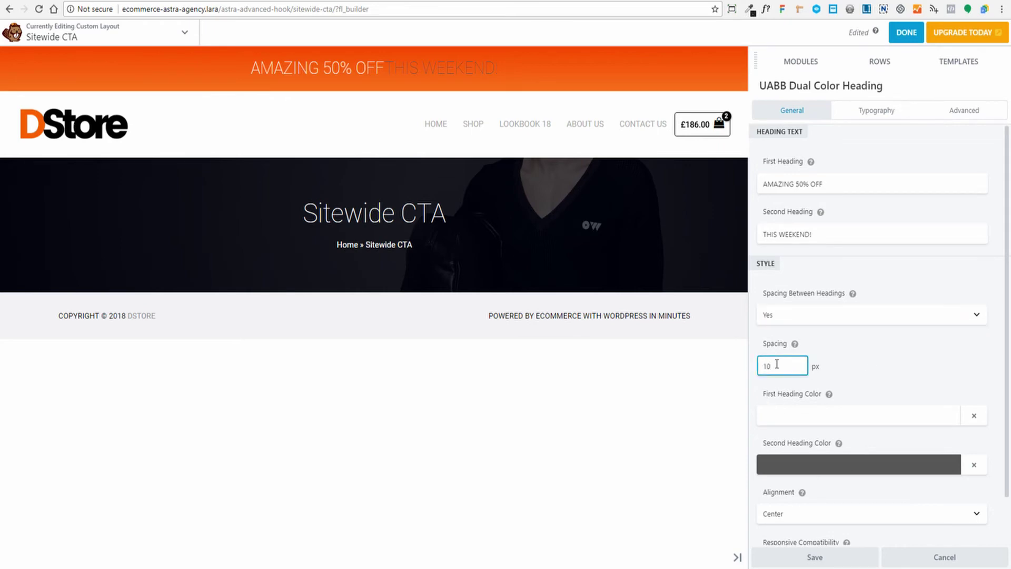
left_click(928, 357)
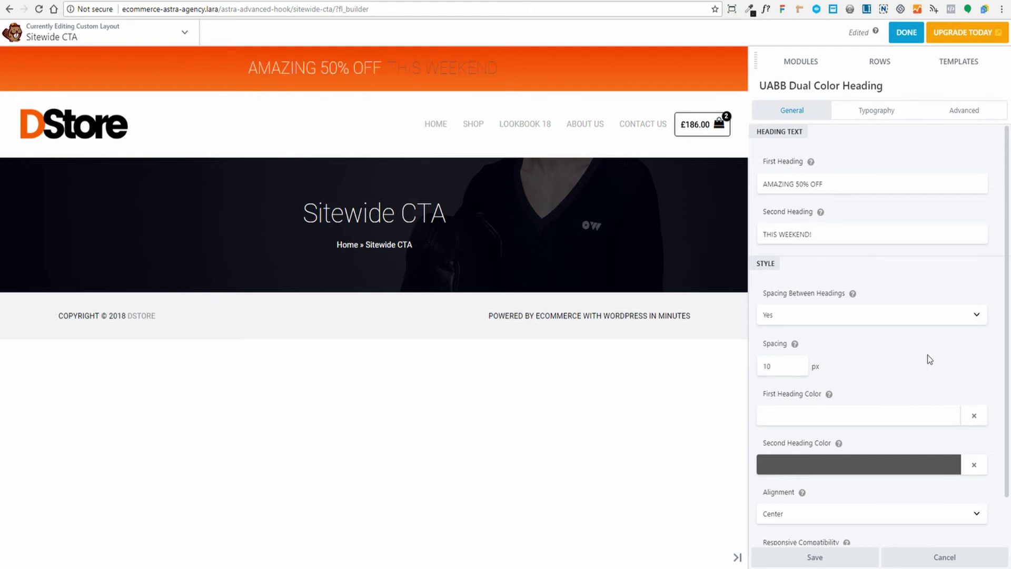
scroll(945, 358, "down", 2)
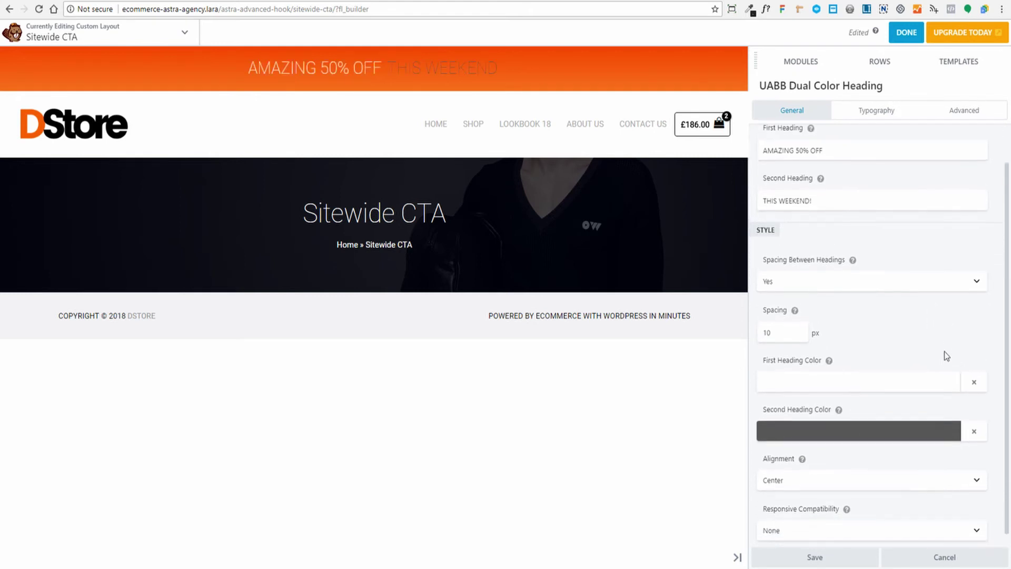
left_click(787, 472)
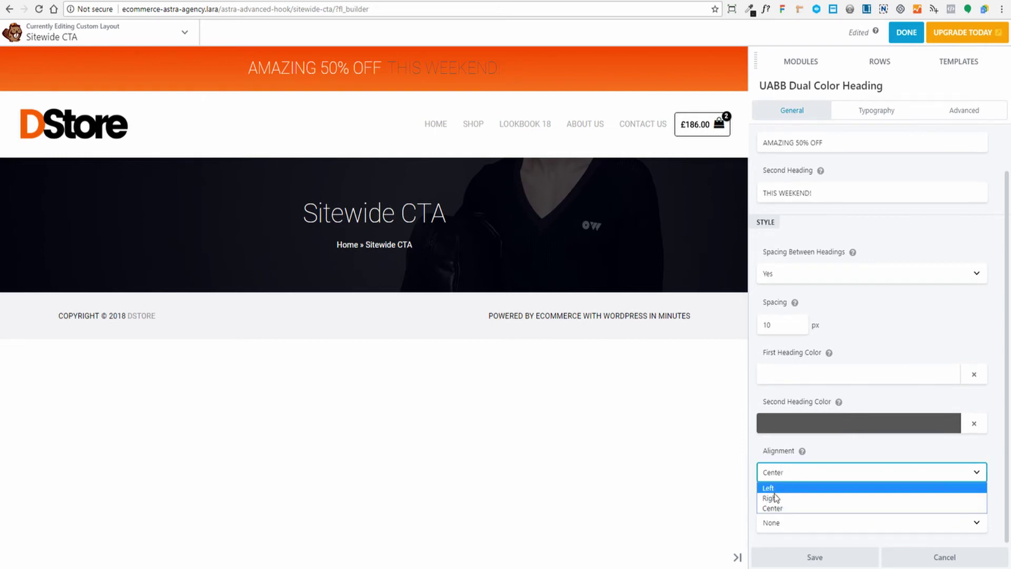
scroll(945, 332, "up", 1)
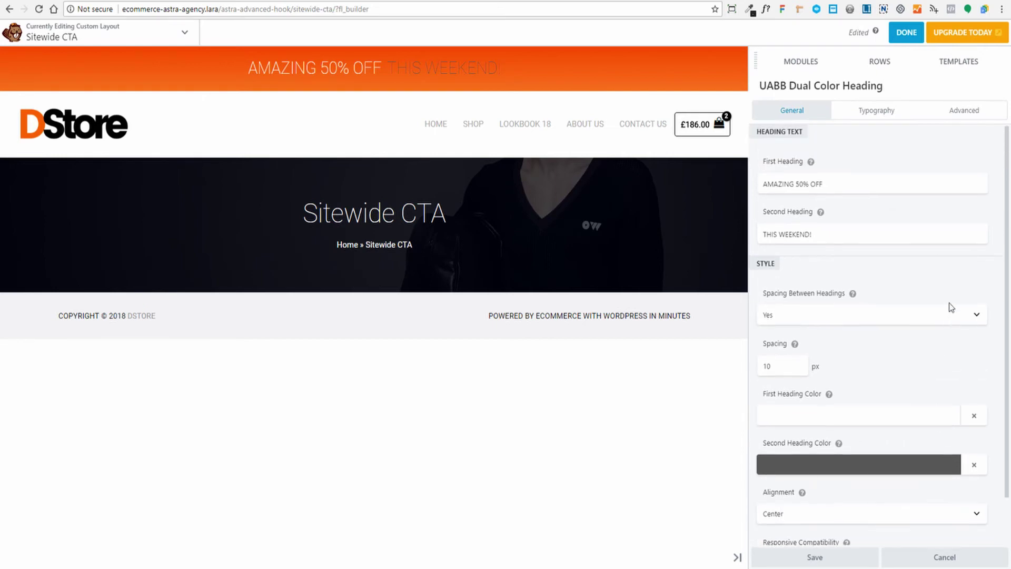
mouse_move(274, 68)
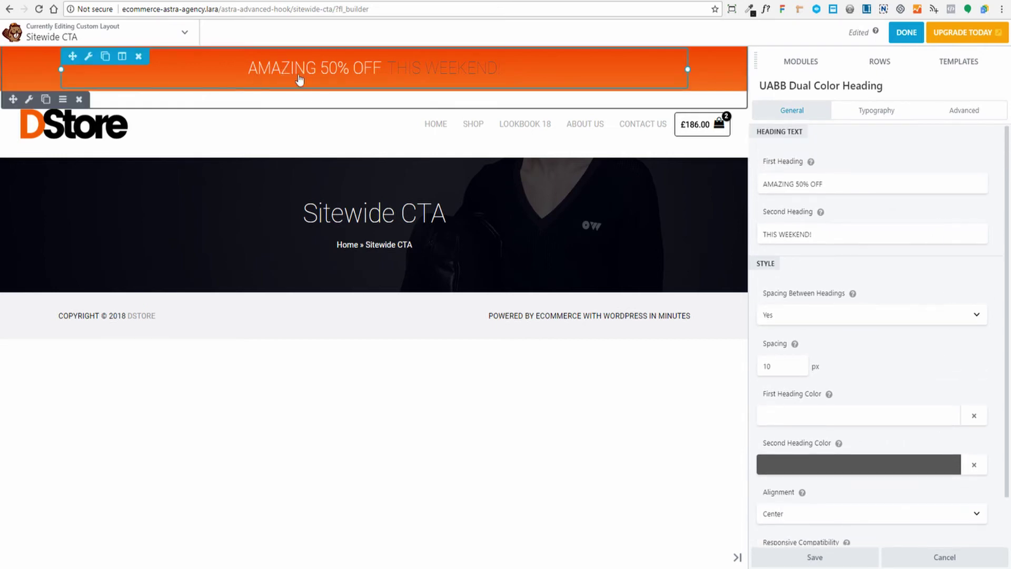
Step: Set the dual color heading's tag to H4 and its desktop font size to 32
left_click(880, 110)
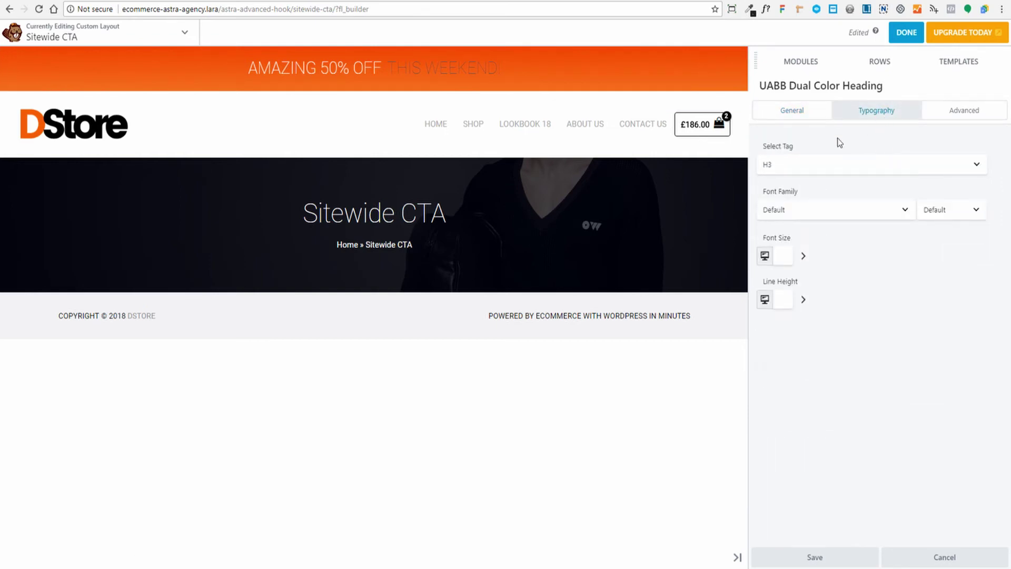
left_click(975, 166)
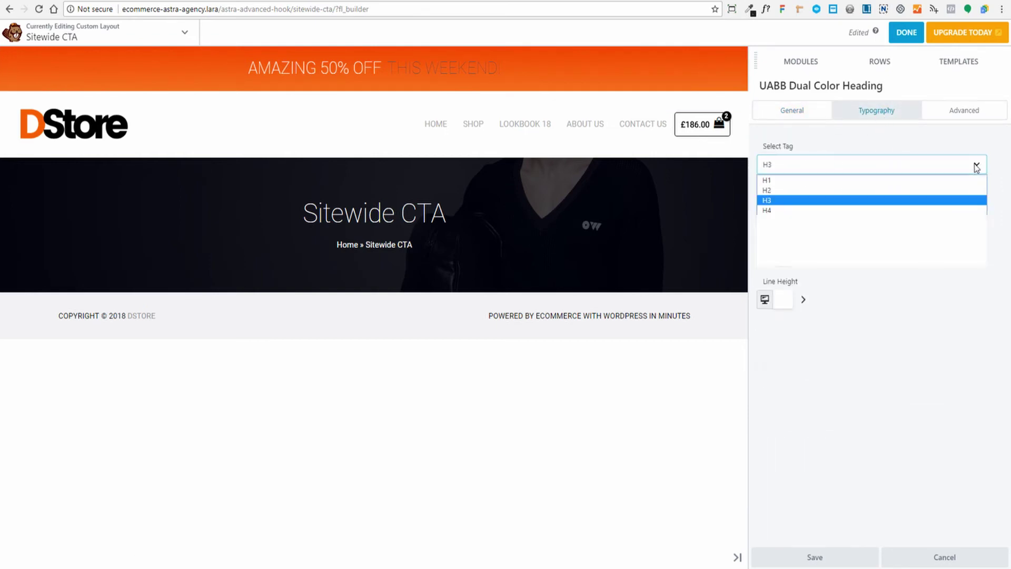
left_click(779, 211)
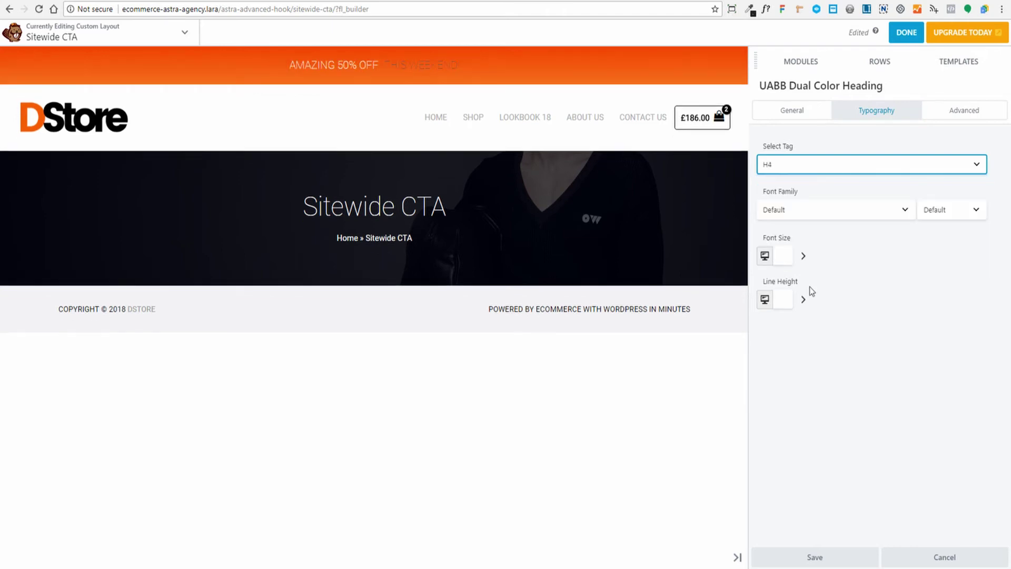
left_click(788, 254)
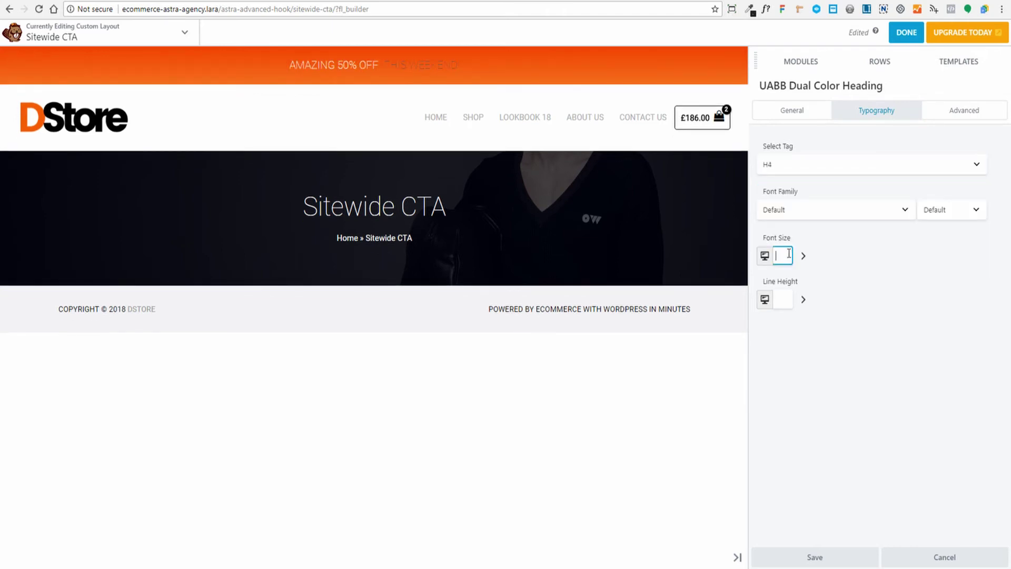
type("32")
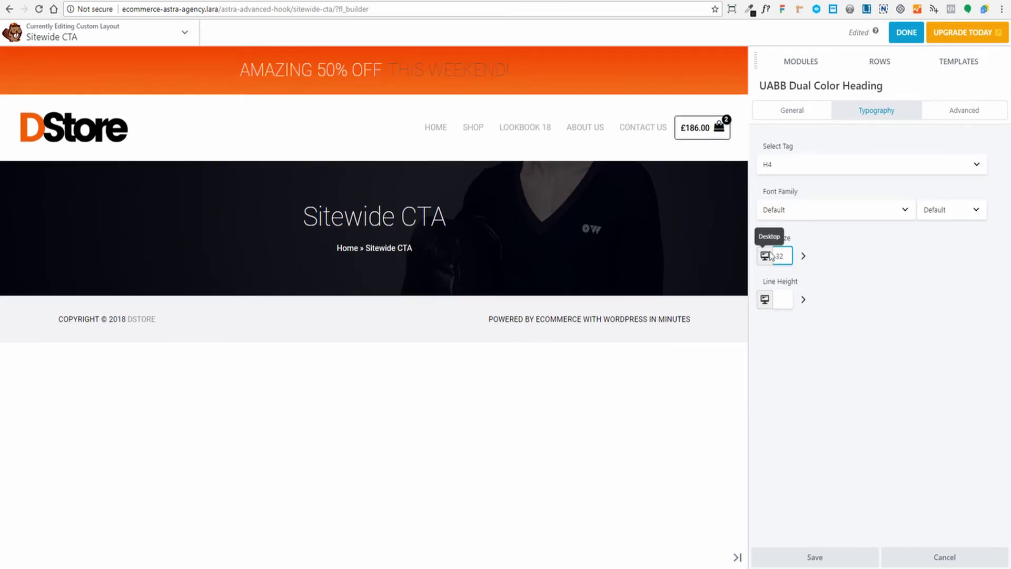
left_click(935, 305)
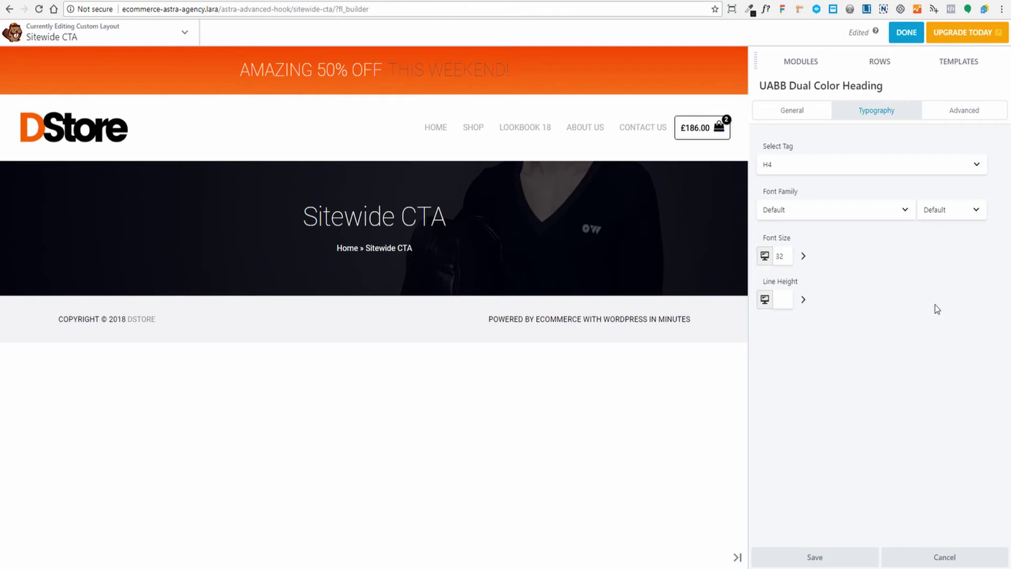
Step: Set the heading's top and bottom margins to 2 px and save the module settings
left_click(971, 114)
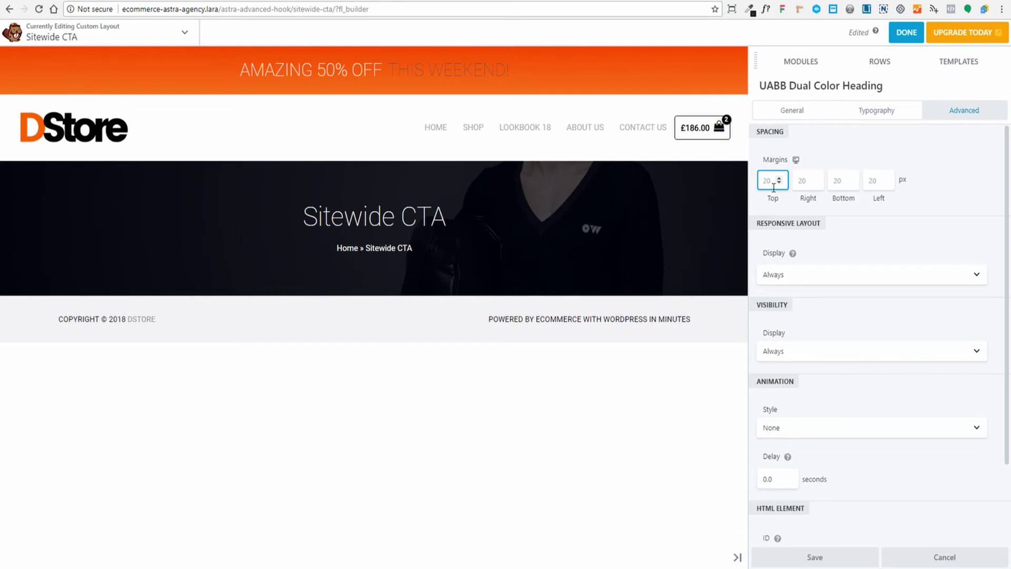
type("2")
left_click(840, 180)
type("2")
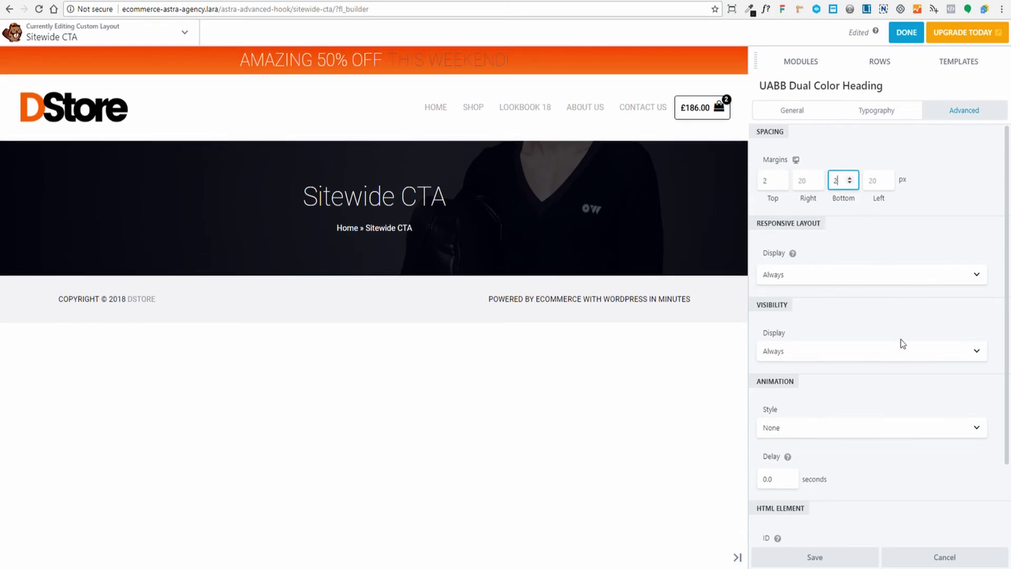
left_click(828, 559)
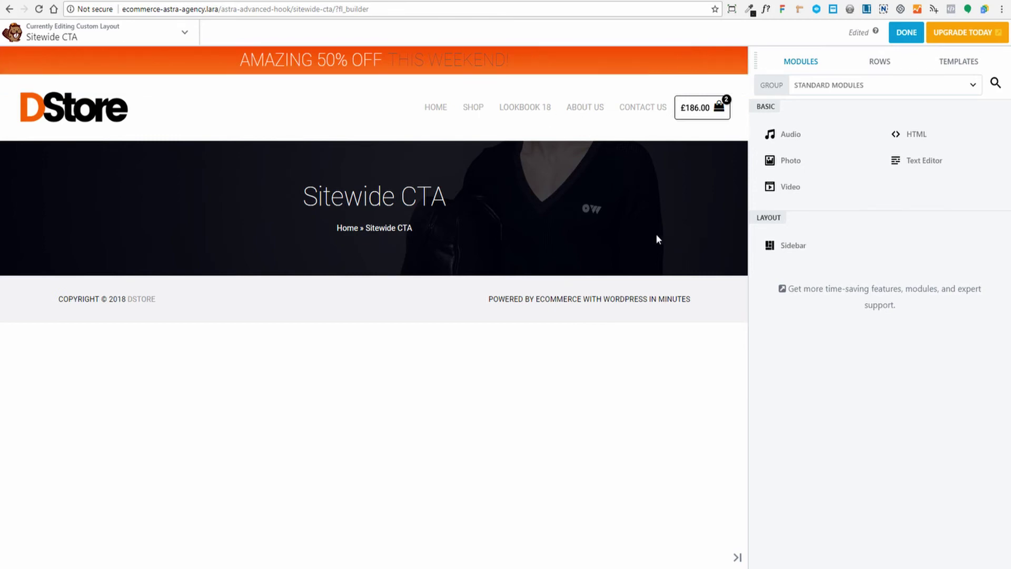
Step: Find the UABB Button module, place it to the right of the banner heading, and narrow the button's column
left_click(994, 83)
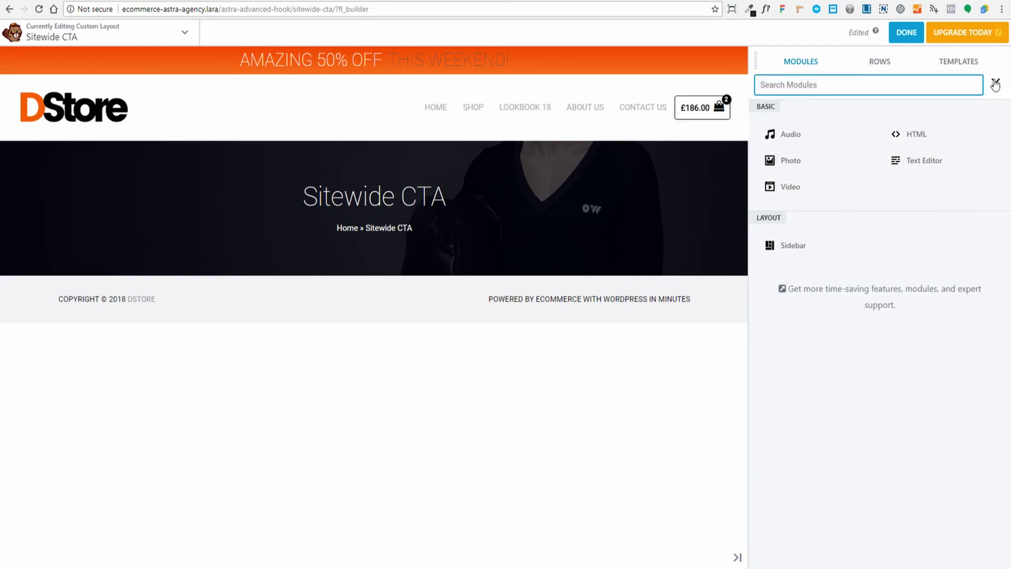
type("BUTTON")
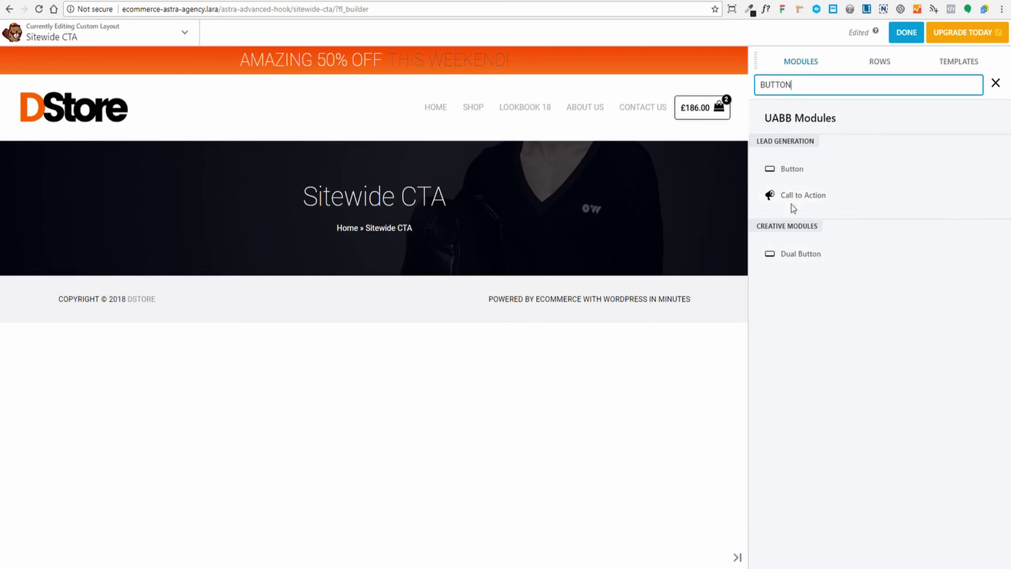
left_click_drag(802, 169, 686, 96)
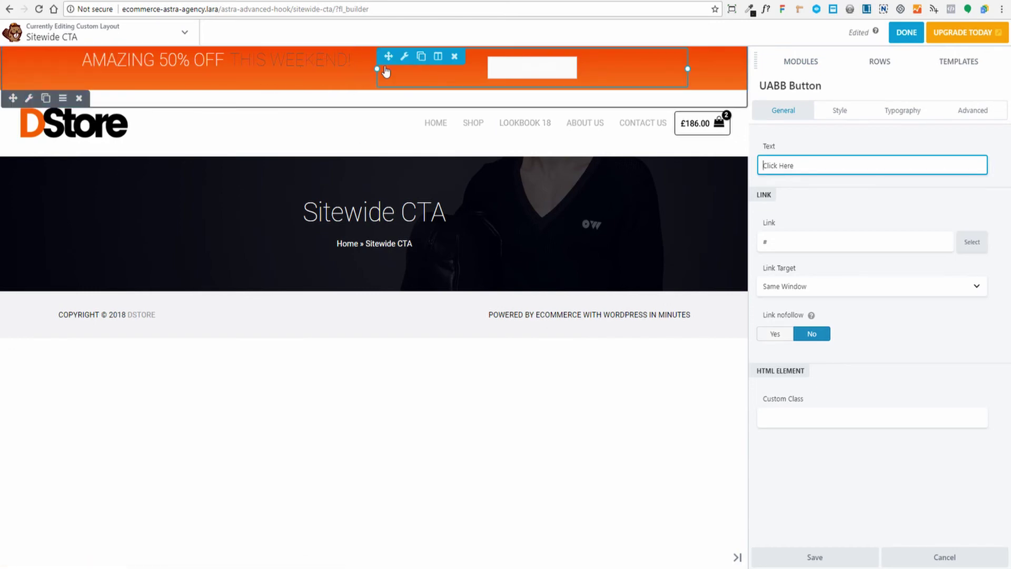
left_click_drag(378, 68, 498, 65)
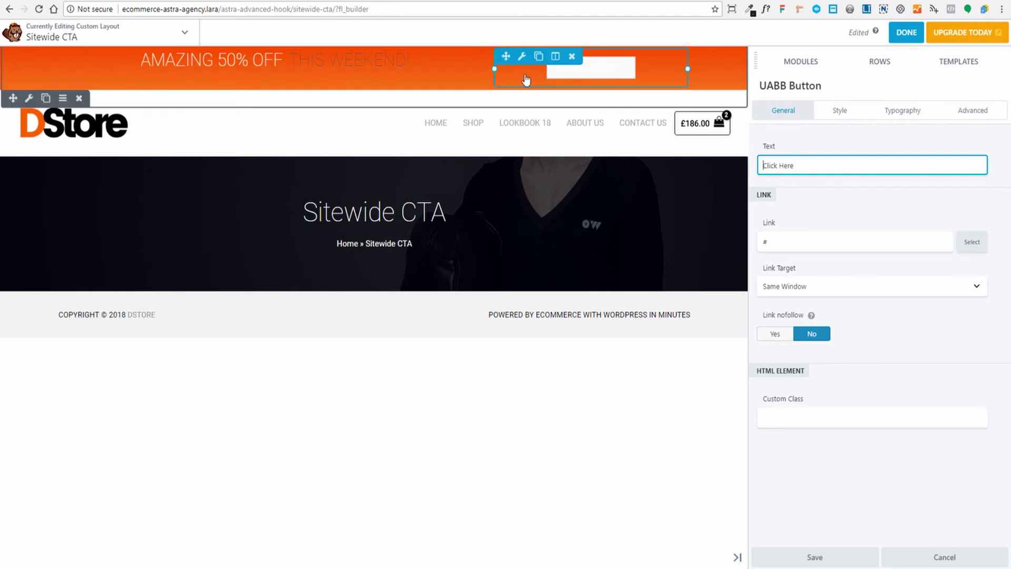
Step: Align the dual color heading to the right and widen the button's column slightly toward it
left_click(313, 60)
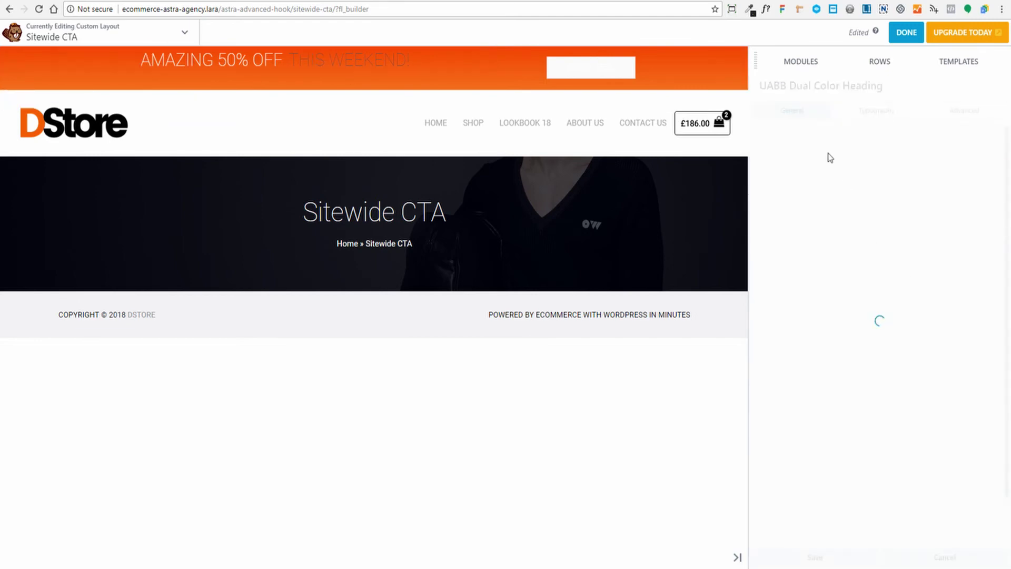
left_click(775, 474)
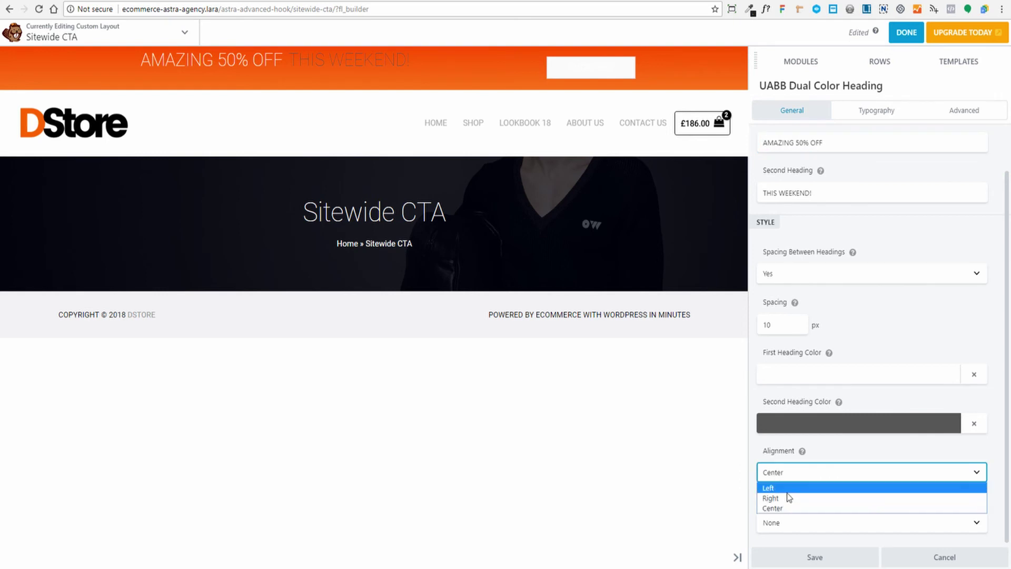
left_click(770, 497)
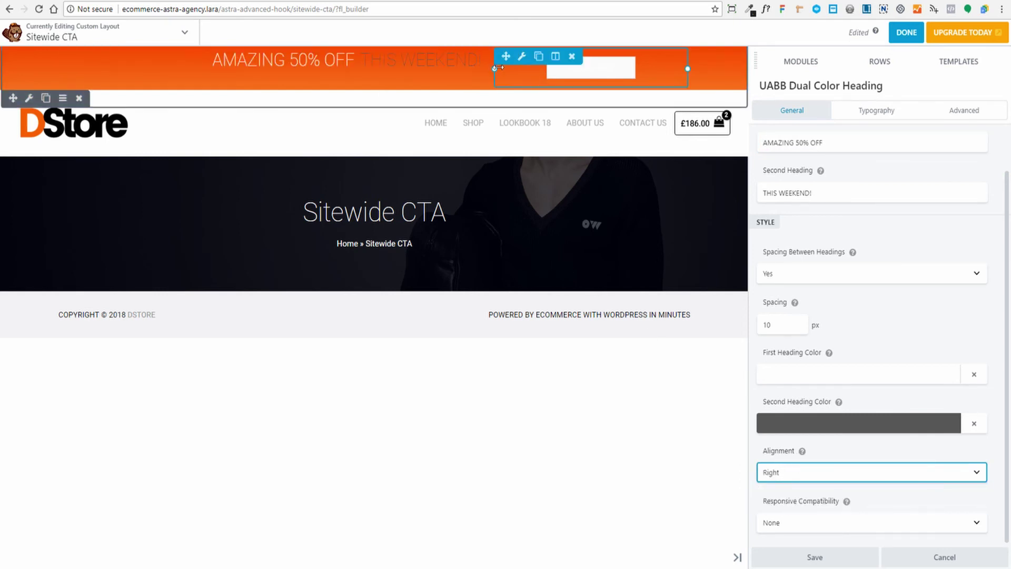
left_click_drag(494, 68, 476, 69)
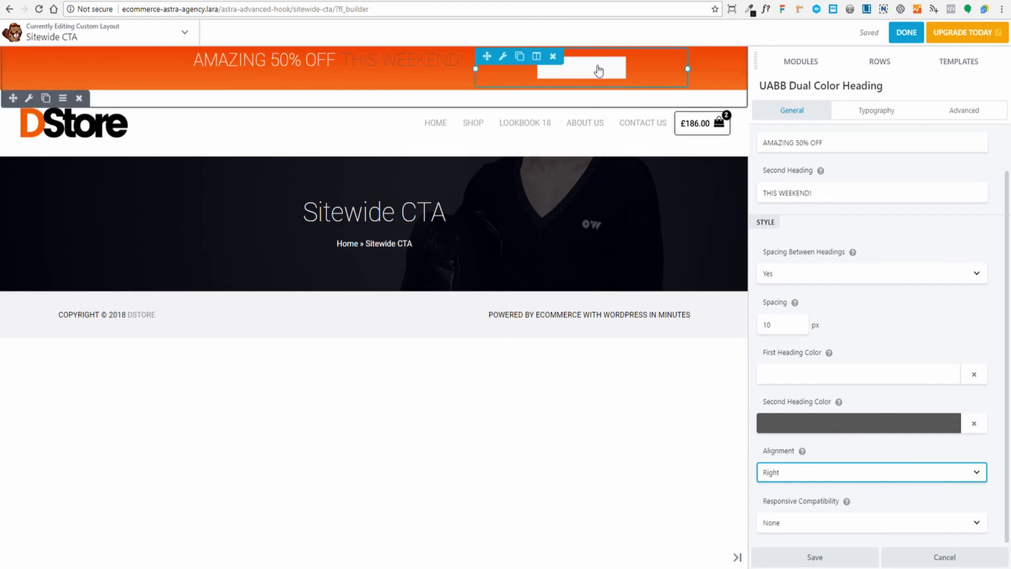
Step: Open the banner button's settings and align the button to the left of its column
left_click(595, 69)
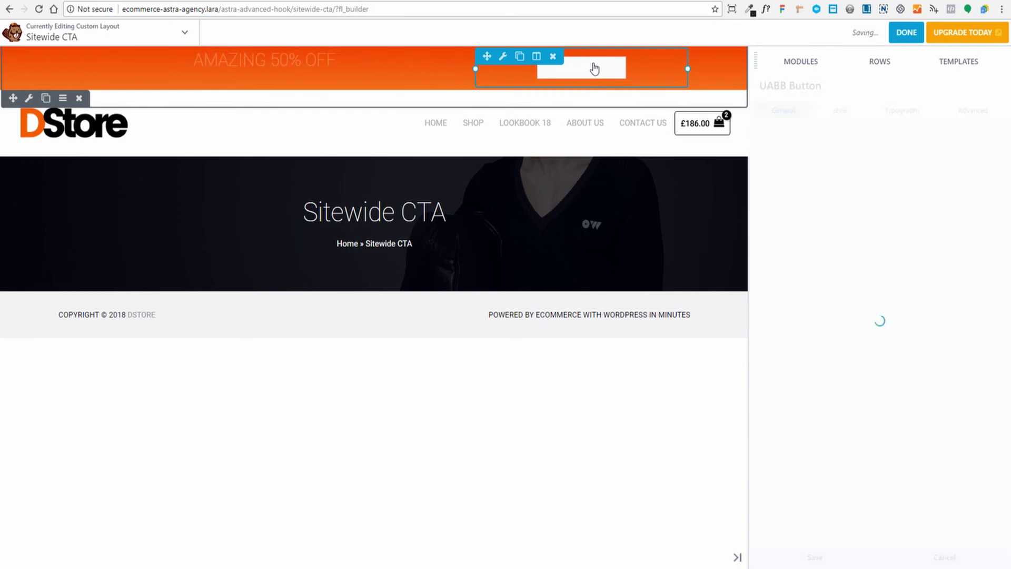
left_click(838, 108)
scroll(861, 355, "down", 7)
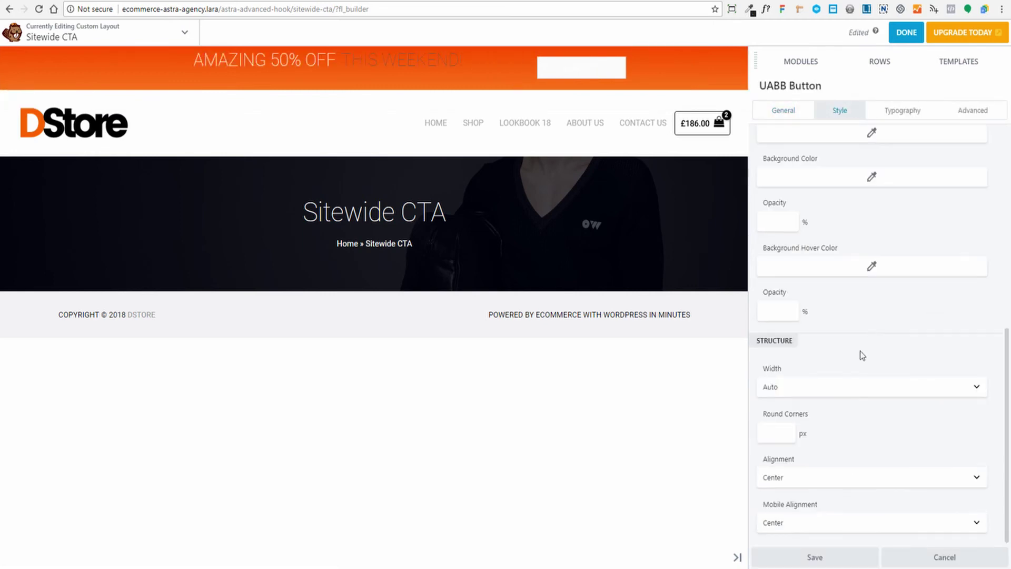
left_click(808, 484)
left_click(777, 500)
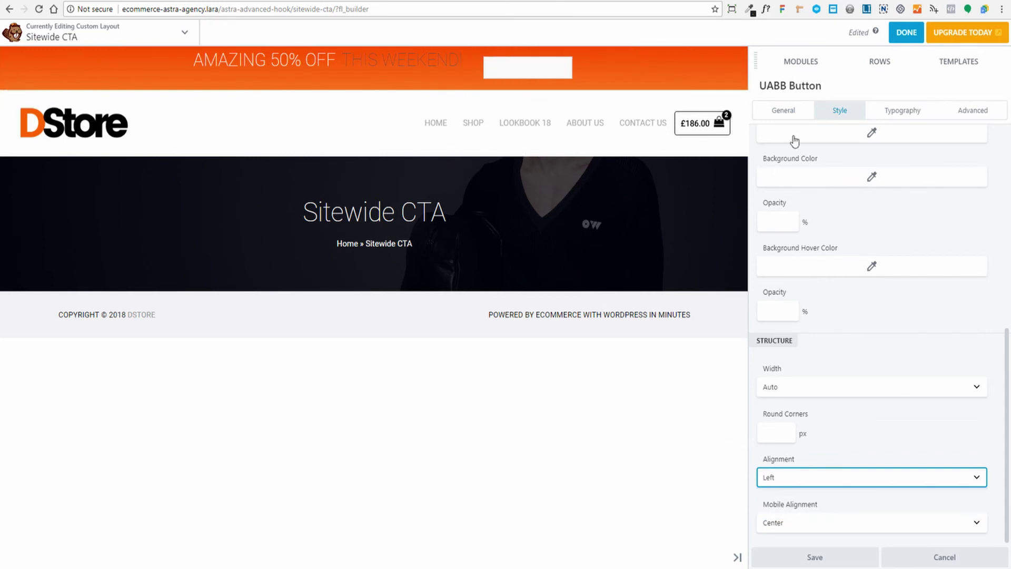
Step: Change the button's text to SHOP NOW
left_click(790, 111)
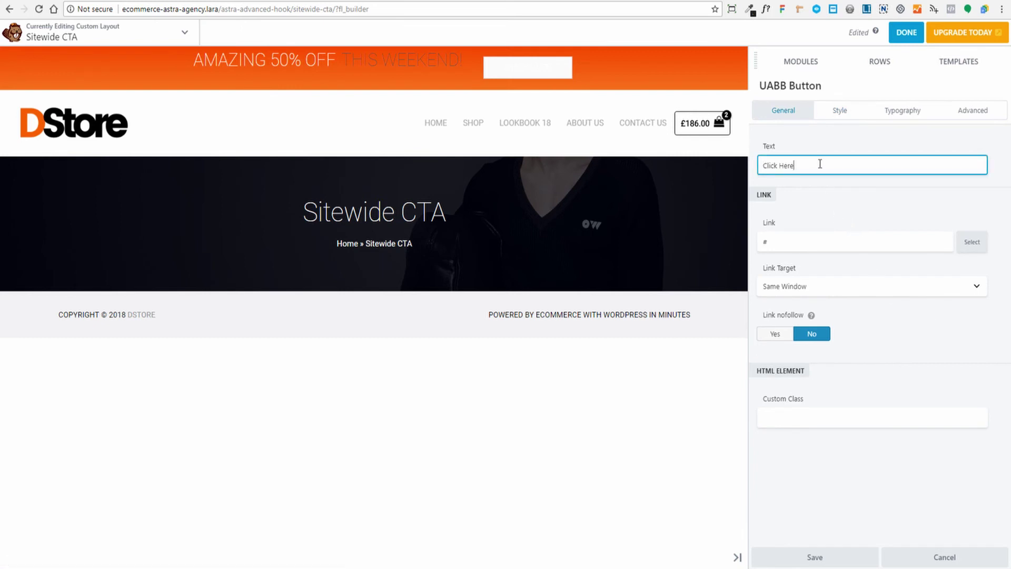
key("ctrl+a")
type("SHOP N")
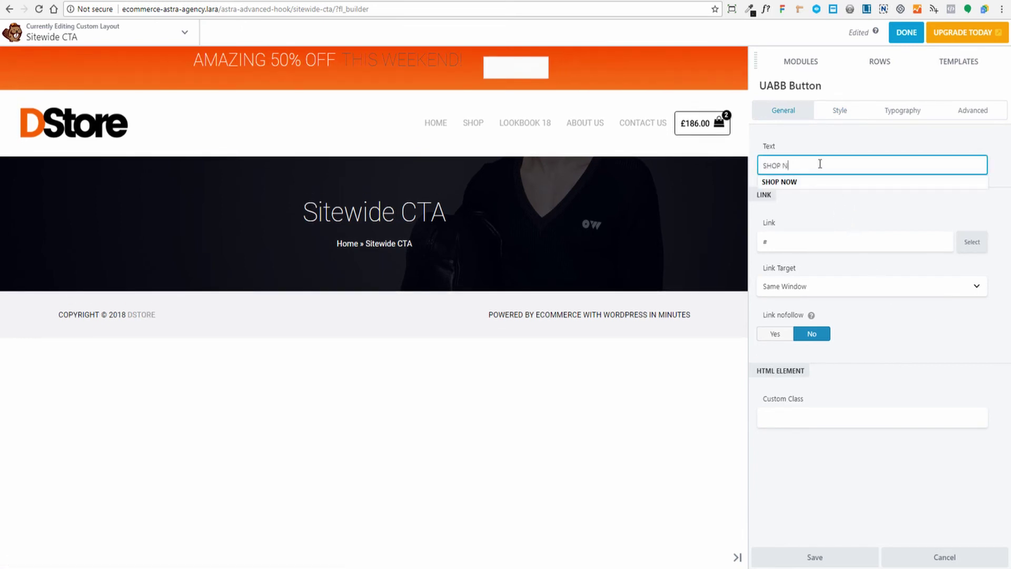
type("OW")
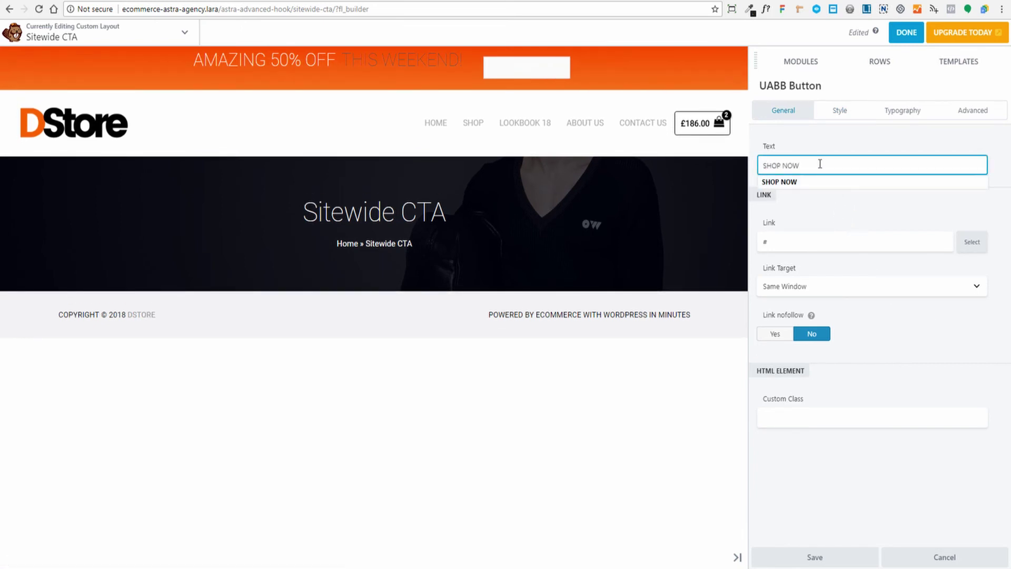
left_click(834, 183)
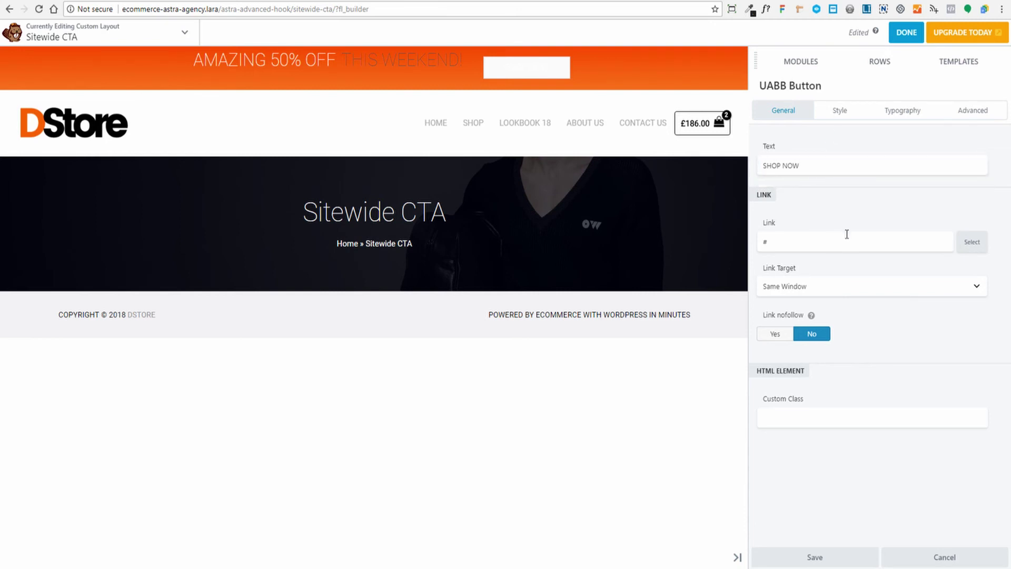
left_click(801, 246)
key("ctrl+a")
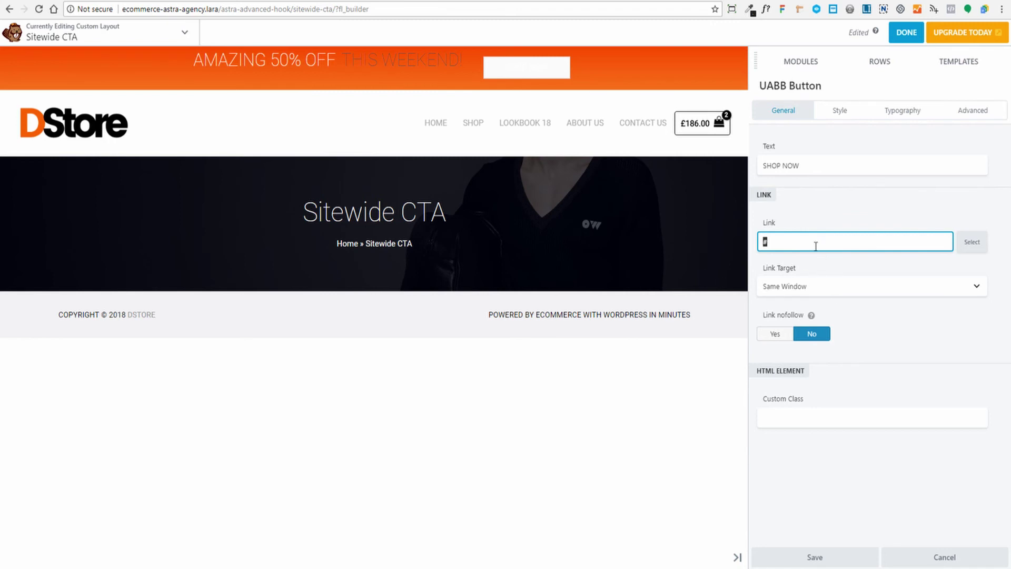
type("/SHOP")
key("BackSpace")
key("BackSpace")
key("BackSpace")
type("shop")
key("BackSpace")
key("BackSpace")
key("BackSpace")
key("BackSpace")
key("BackSpace")
Step: Link the button to the site's Shop page by searching for "shop" among the existing posts
left_click(983, 243)
type("sh")
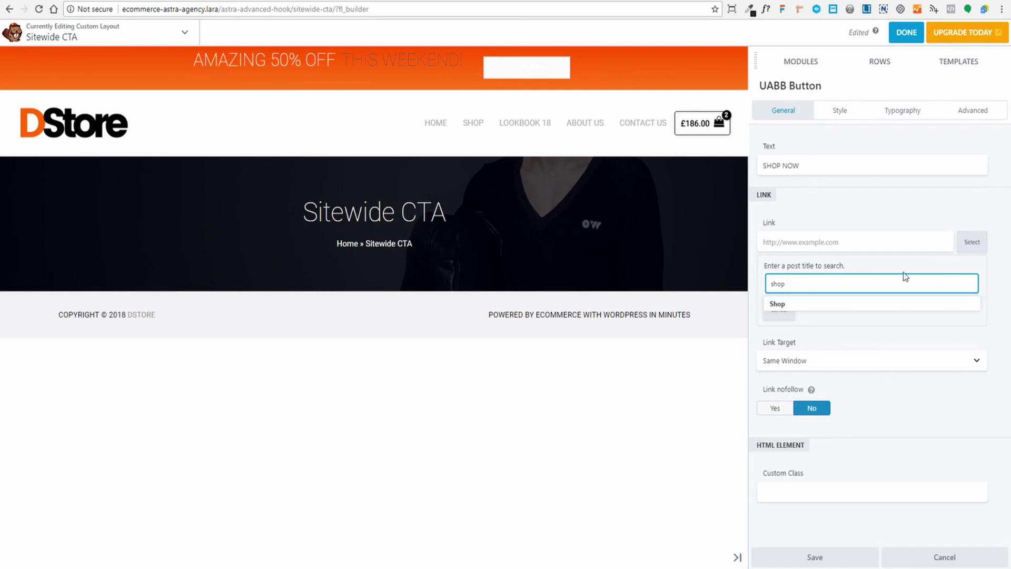
left_click(777, 306)
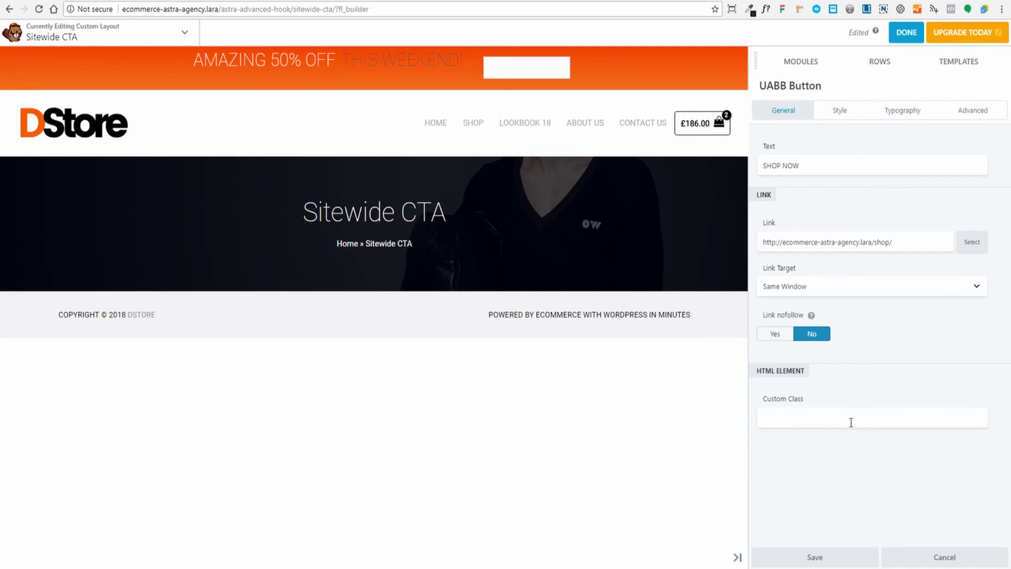
Step: Keep the button's style Flat and set its hover style to Appear Icon From Right
left_click(839, 110)
left_click(869, 178)
left_click(967, 244)
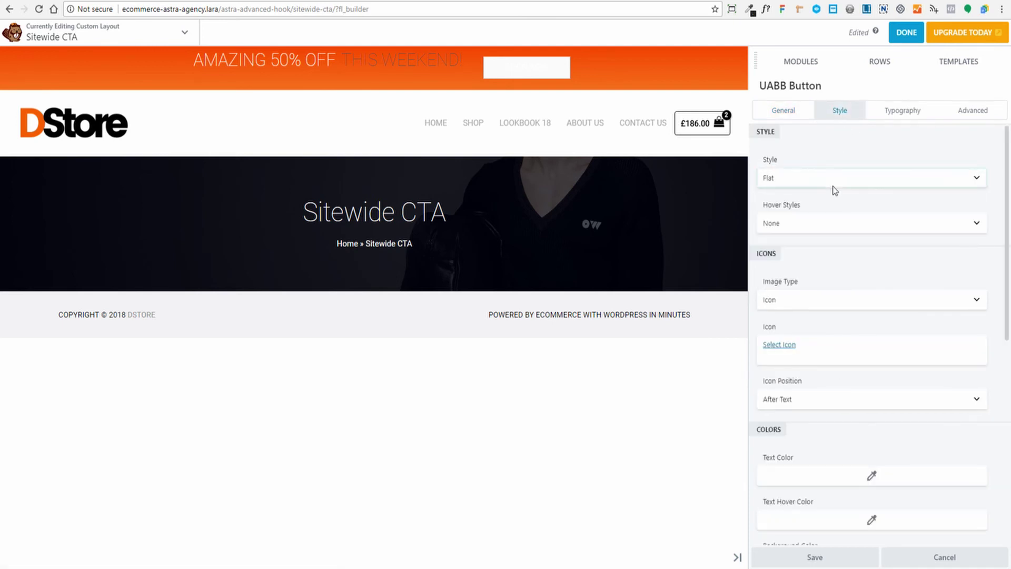
left_click(833, 186)
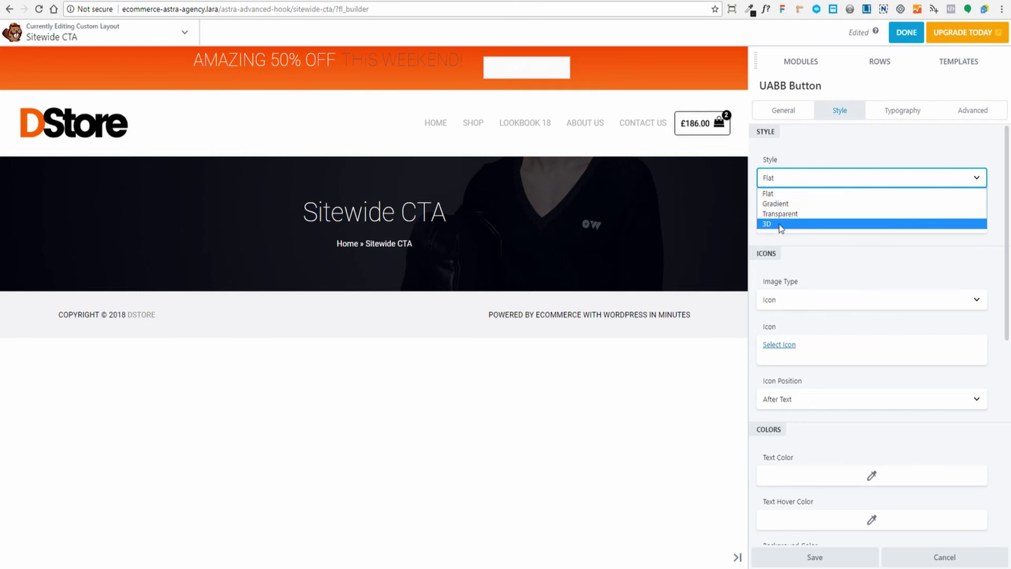
left_click(800, 194)
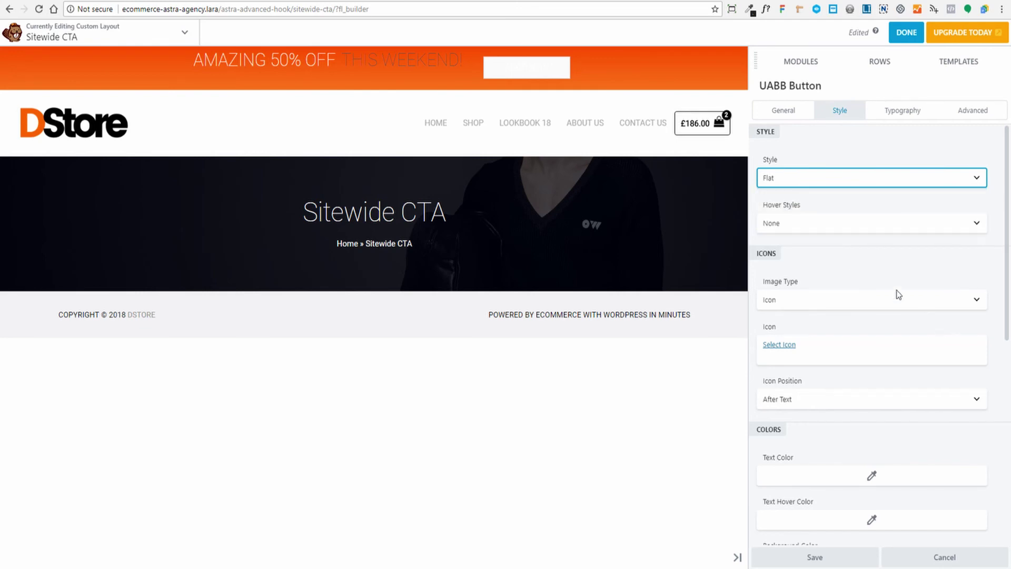
left_click(844, 226)
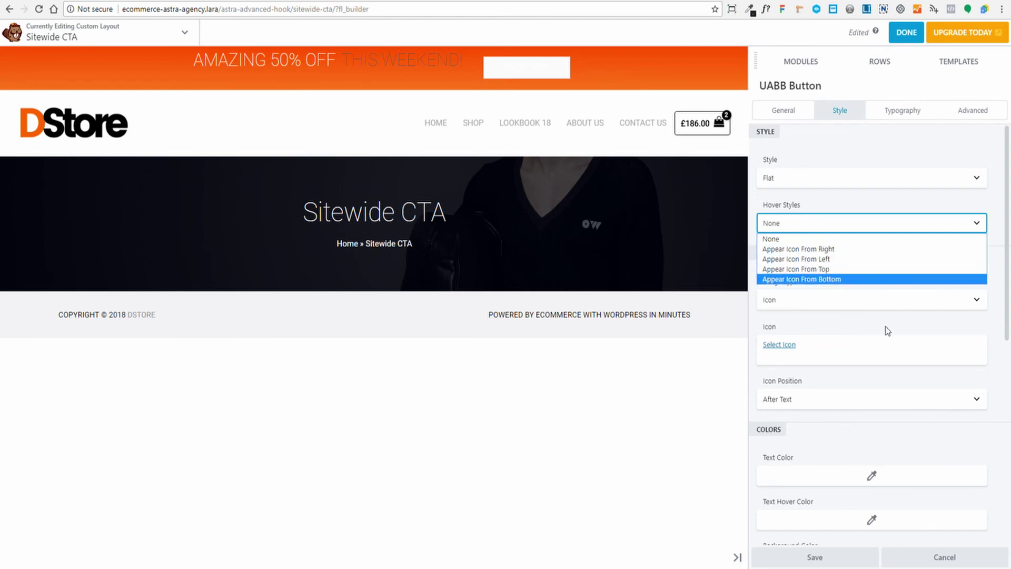
left_click(831, 249)
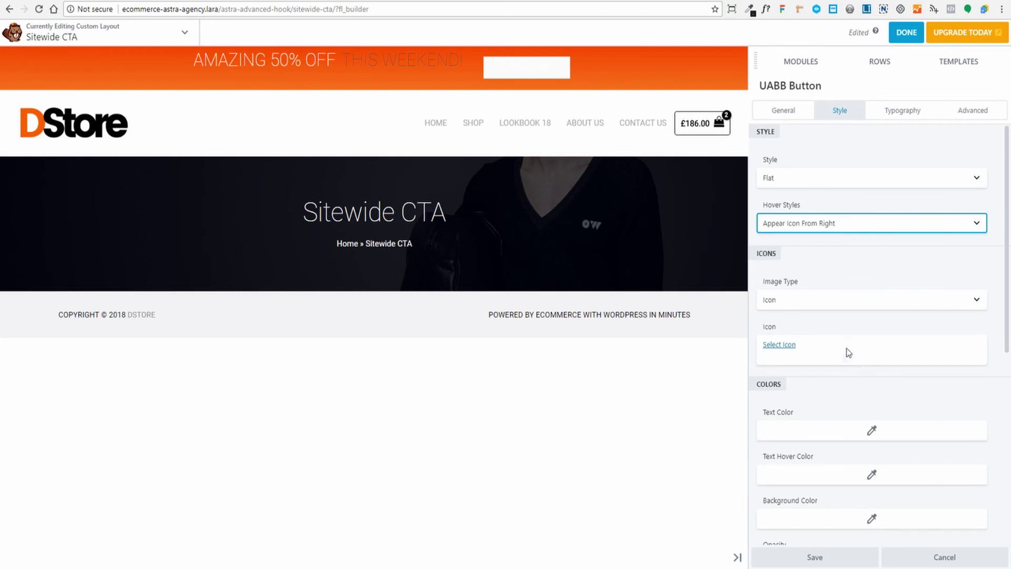
Step: Keep the button's image type as Icon and choose the double right chevron from the Ultimate-Icons library
left_click(786, 294)
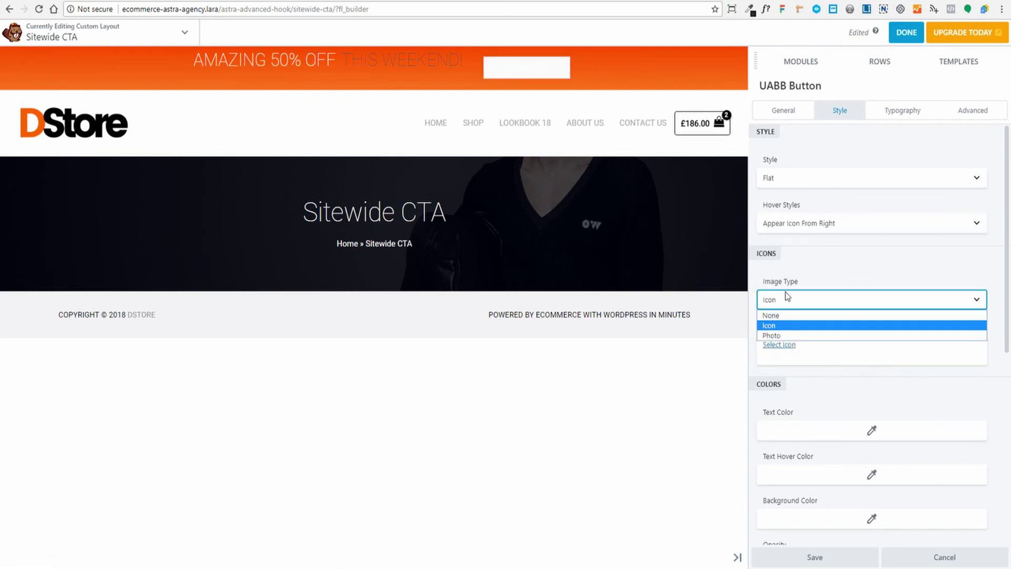
left_click(824, 278)
left_click(789, 297)
left_click(787, 326)
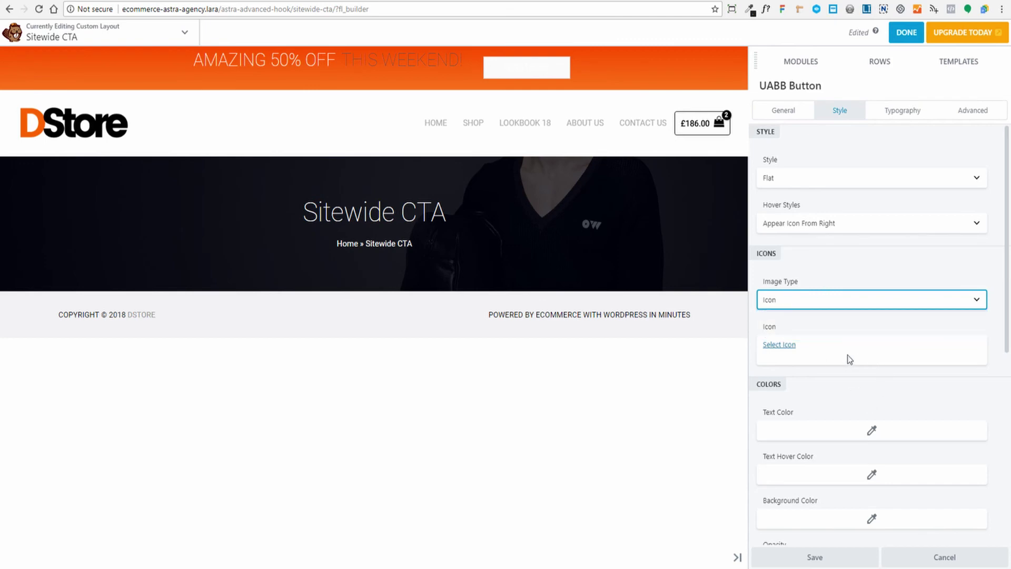
left_click(781, 345)
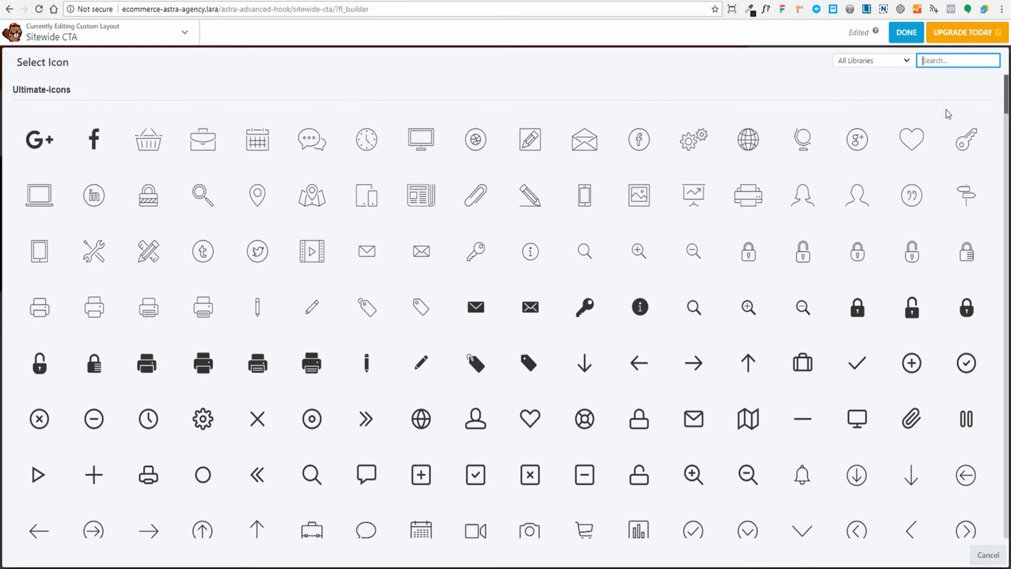
left_click(366, 421)
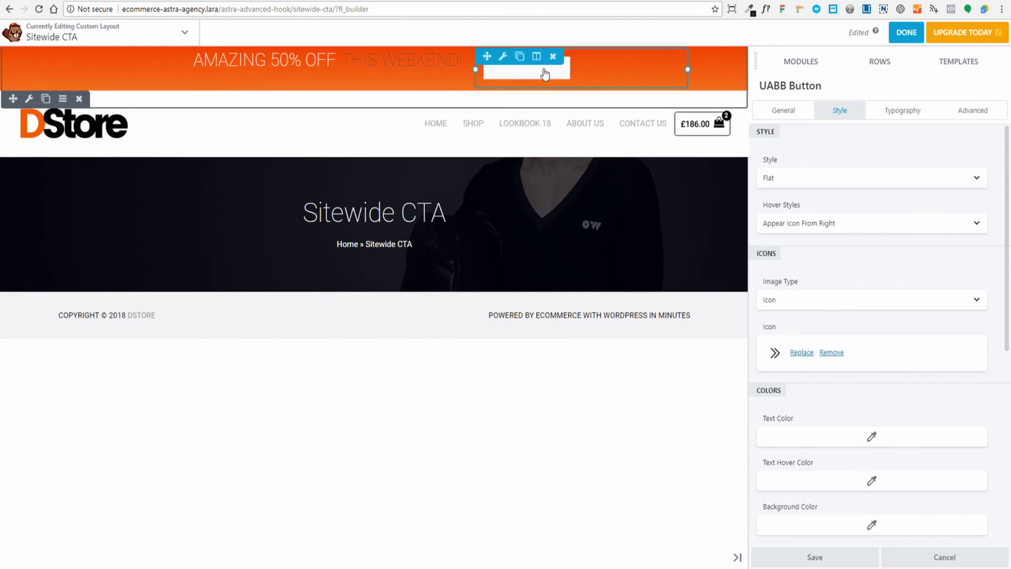
Step: Set the button's background color to white (#ffffff)
scroll(929, 235, "down", 1)
scroll(930, 234, "down", 4)
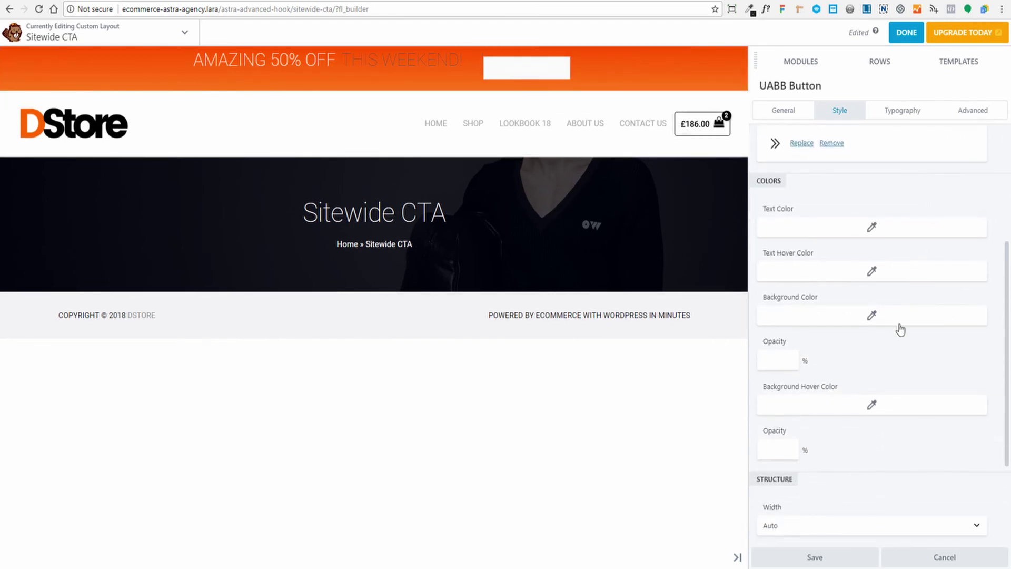
left_click(870, 316)
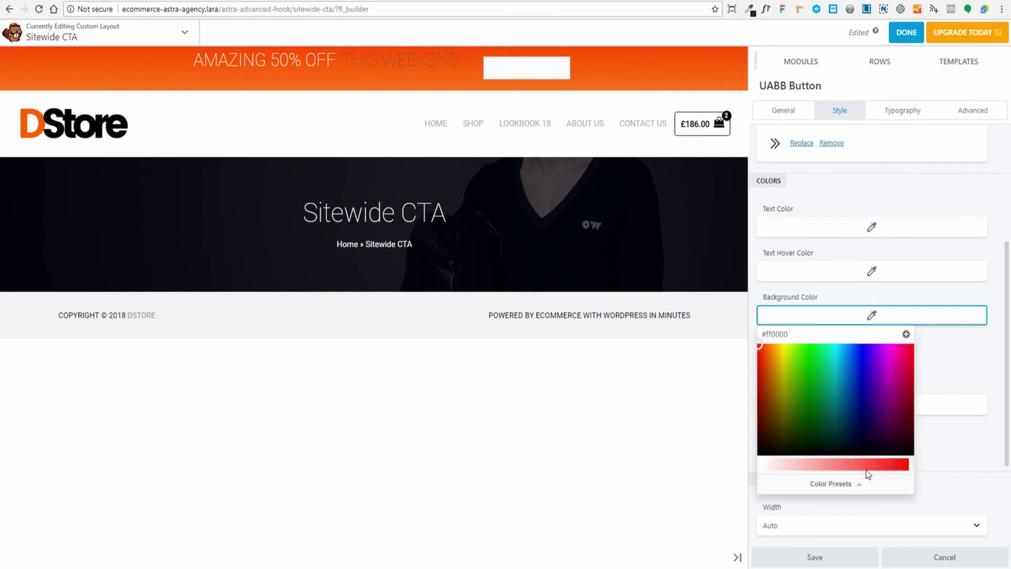
left_click_drag(781, 472, 759, 468)
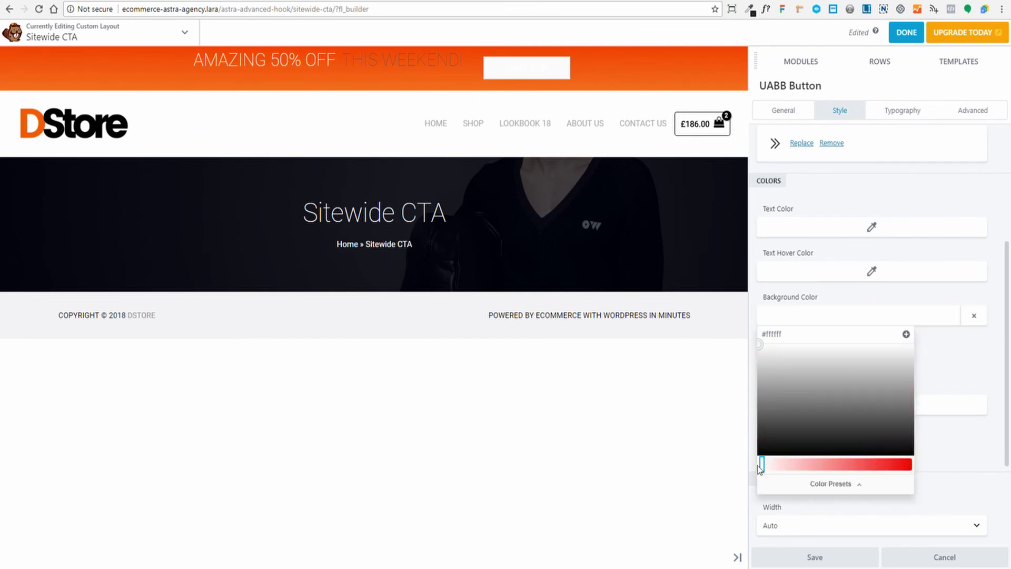
left_click(959, 296)
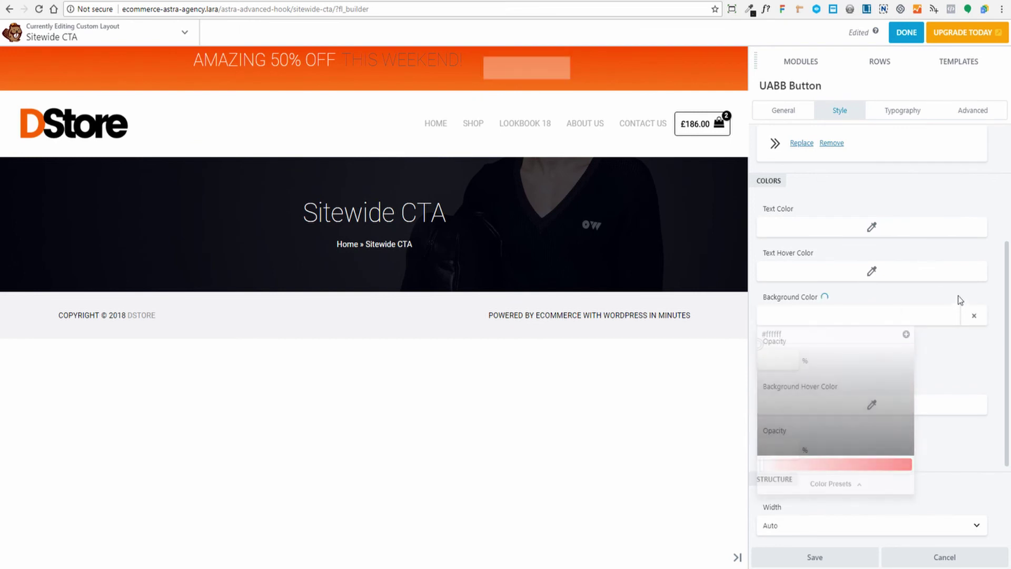
Step: Set the button's text color to the saved orange preset #ff5900
left_click(871, 228)
left_click(860, 396)
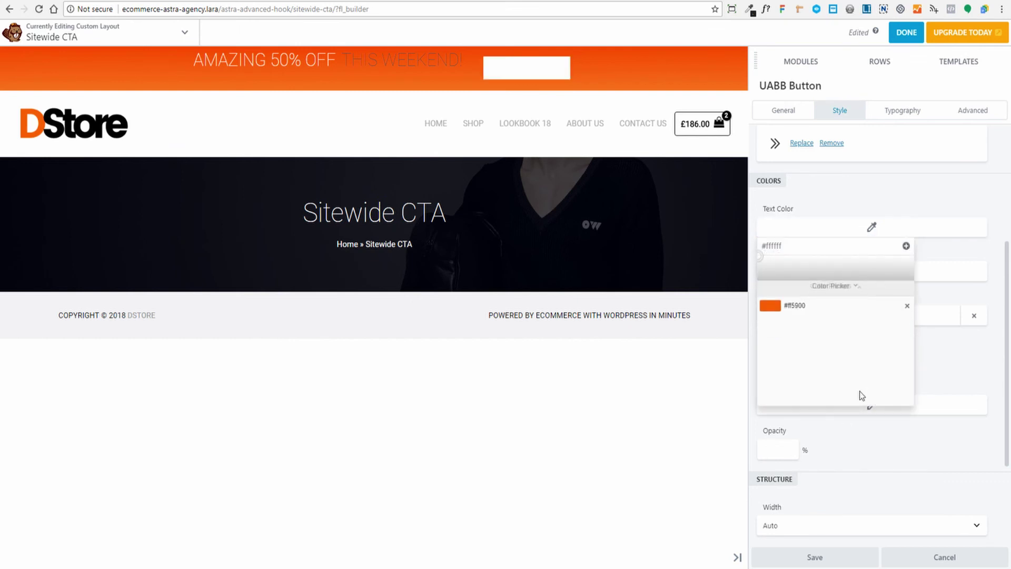
left_click(846, 267)
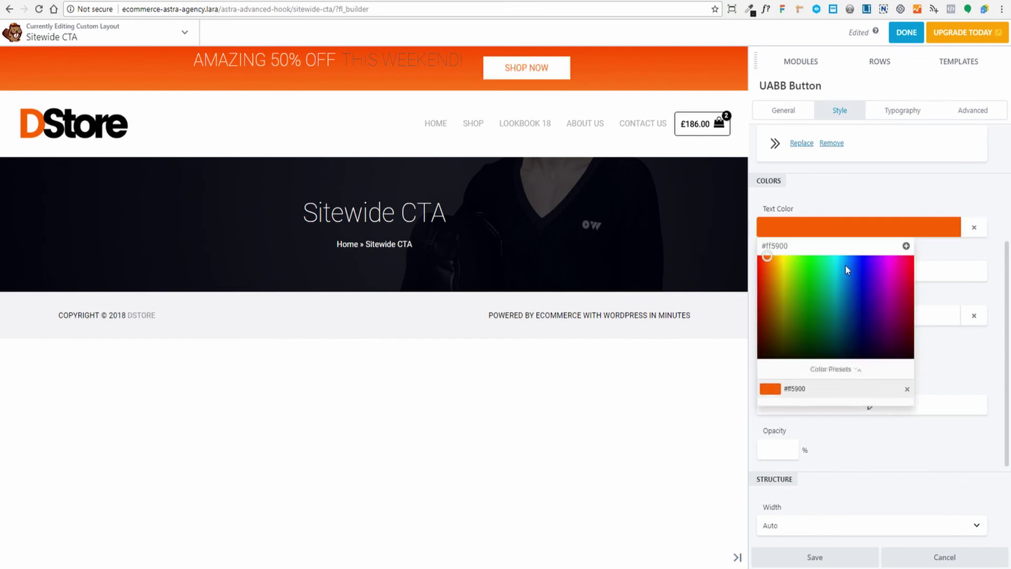
left_click(950, 179)
Step: Set the button's background hover color to near-black #0a0000
scroll(916, 290, "down", 1)
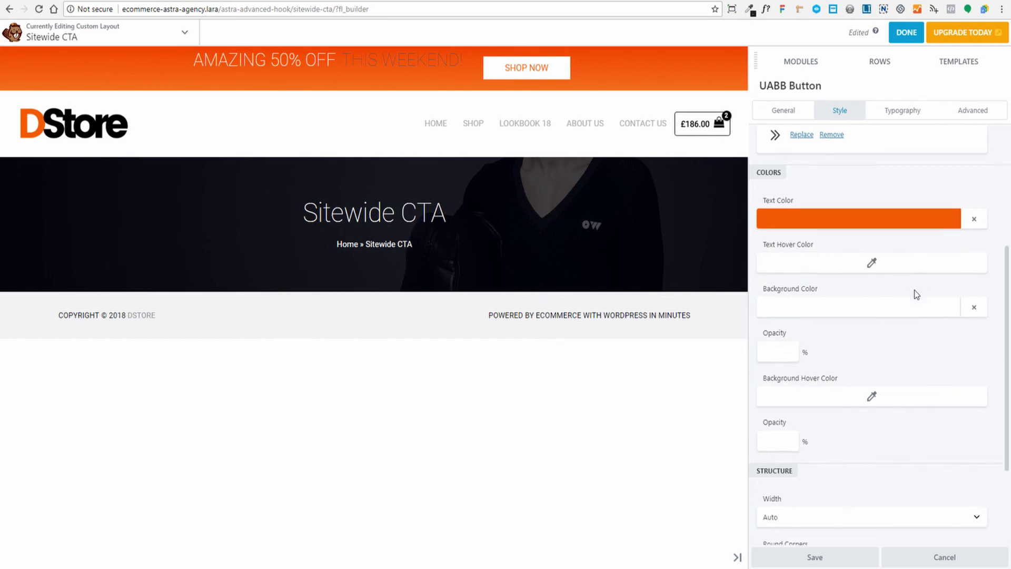
scroll(918, 287, "up", 1)
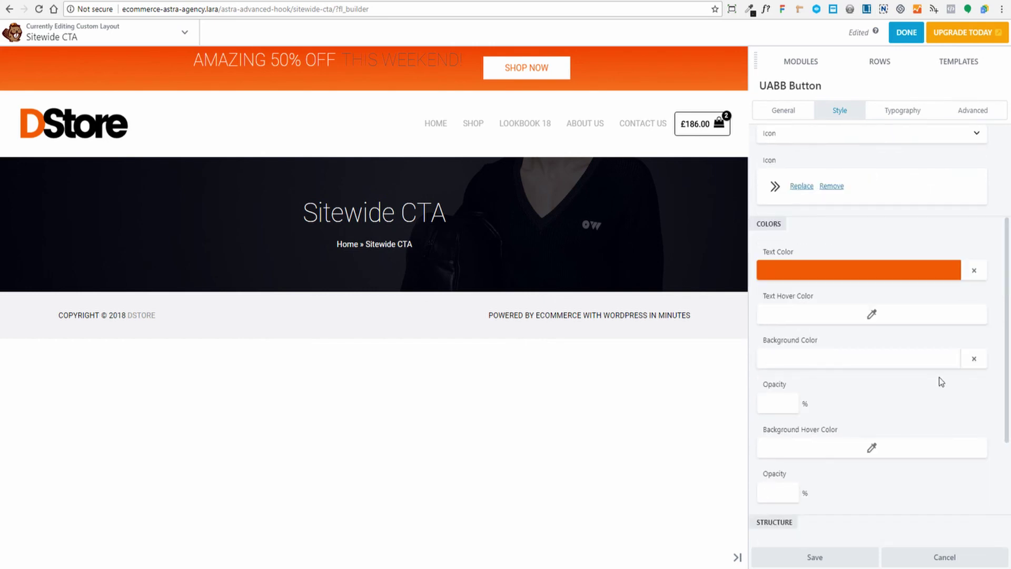
scroll(939, 374, "down", 1)
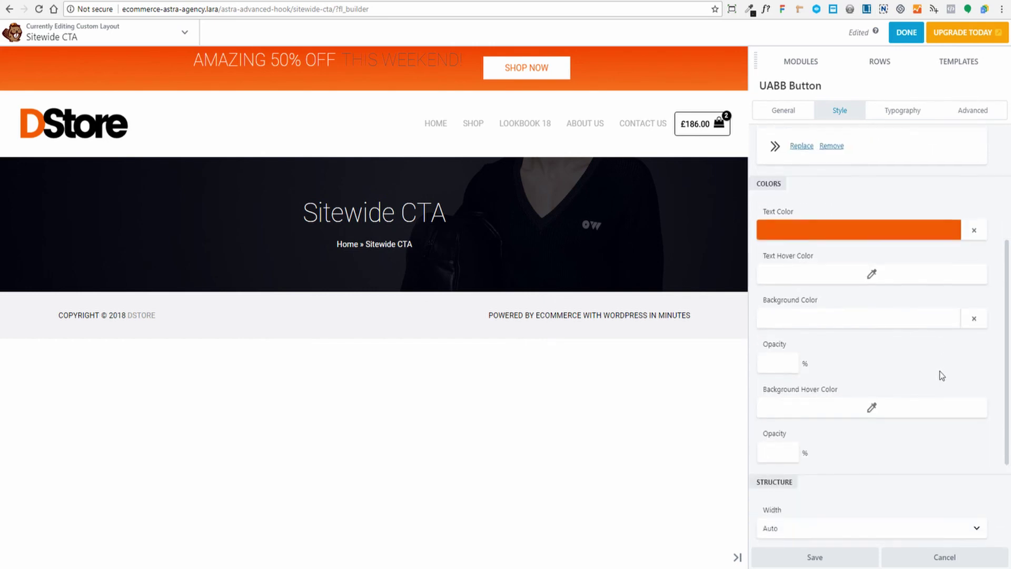
left_click(872, 406)
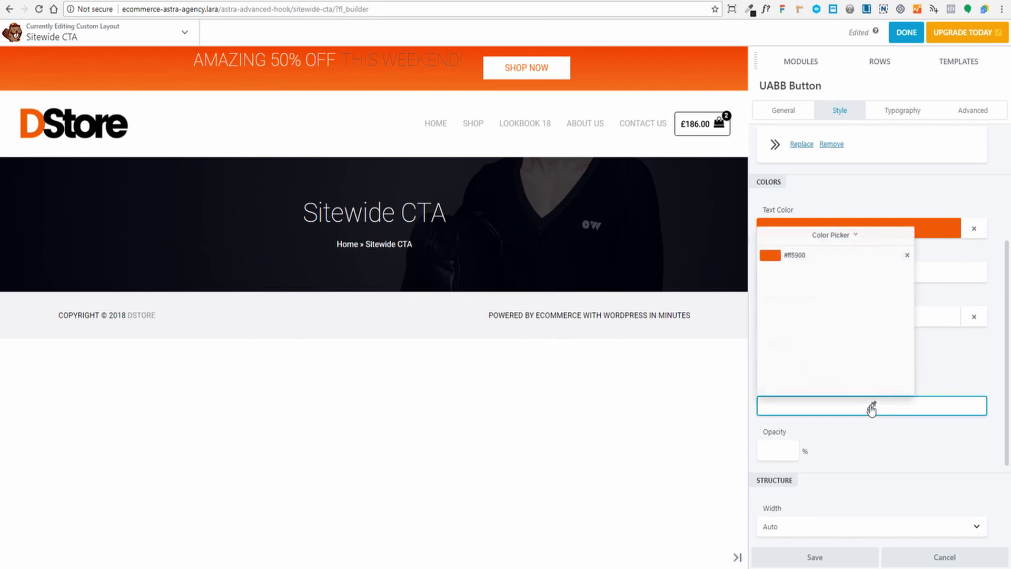
left_click(842, 235)
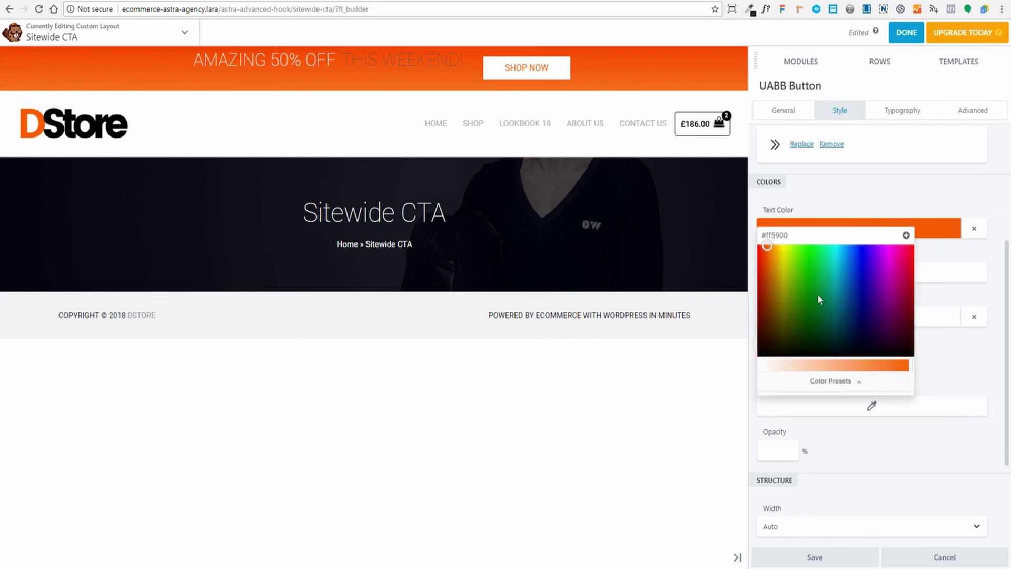
mouse_move(770, 347)
left_mouse_down()
mouse_move(757, 340)
mouse_move(758, 354)
left_mouse_up()
left_click(965, 259)
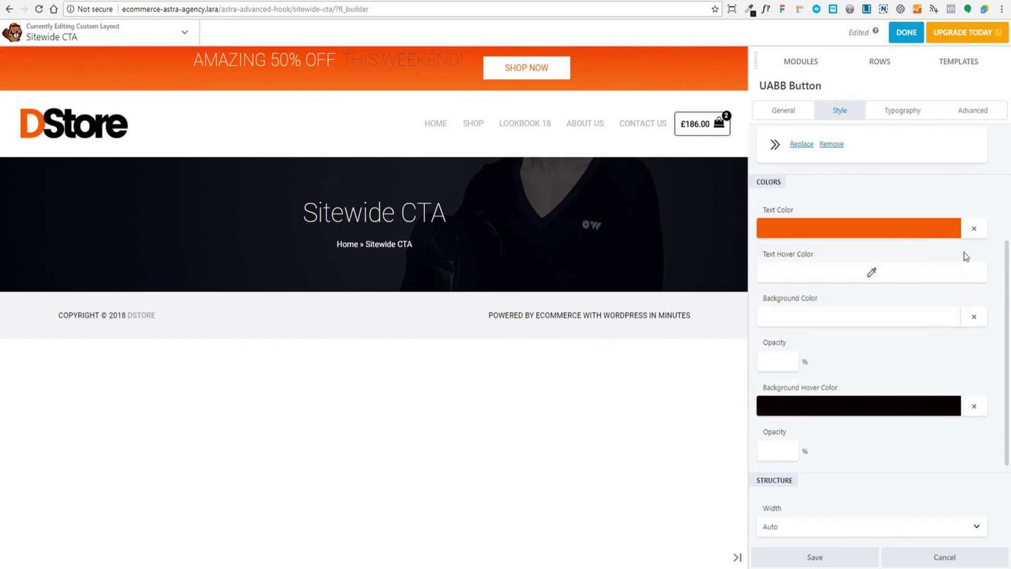
Step: Set the button's text hover color to white
left_click(871, 272)
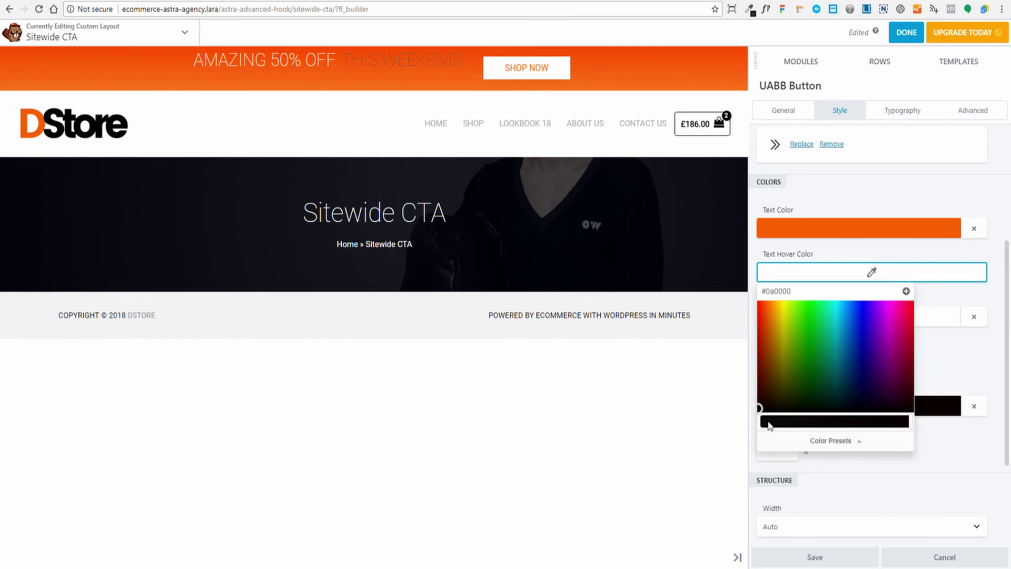
left_click_drag(769, 425, 747, 420)
left_click(760, 309)
left_click(1003, 441)
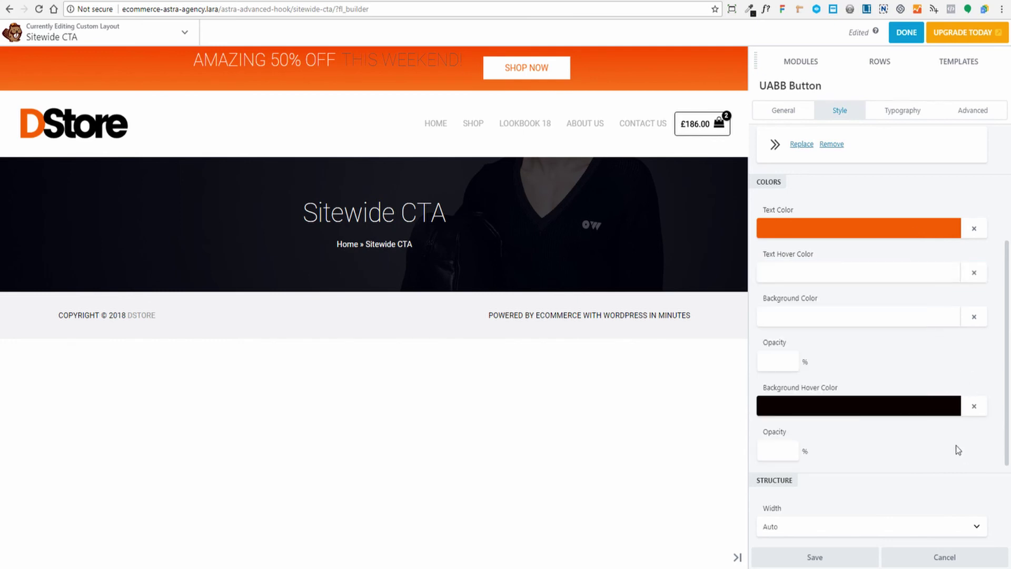
Step: Preview the banner layout to check the button's look, and return to editing
scroll(957, 367, "up", 2)
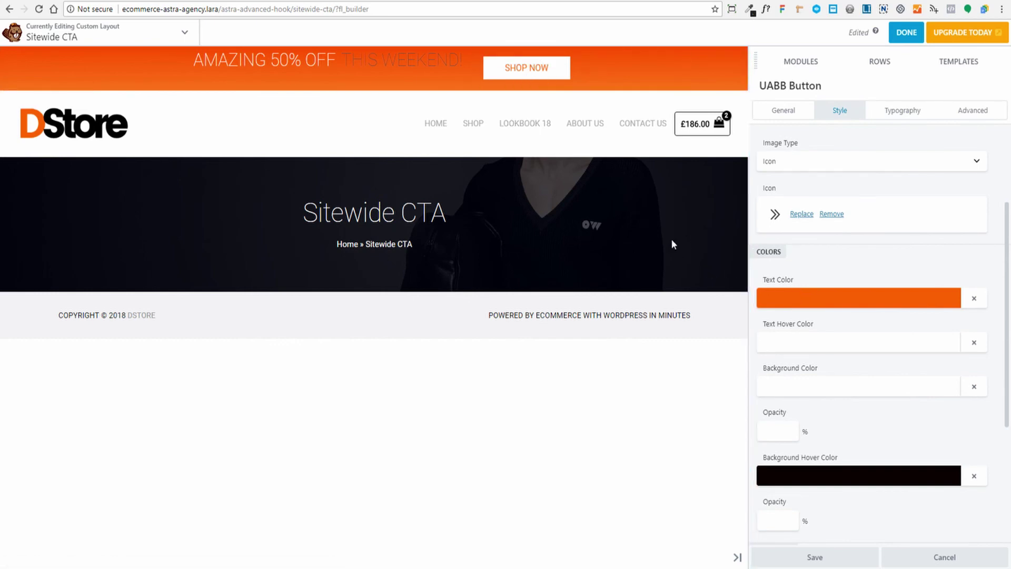
left_click(184, 32)
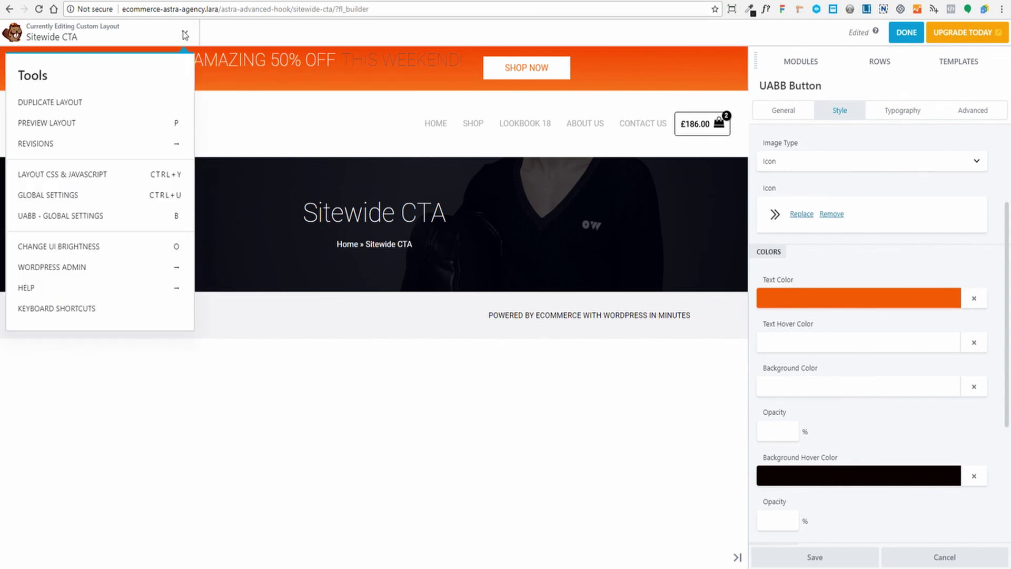
left_click(45, 124)
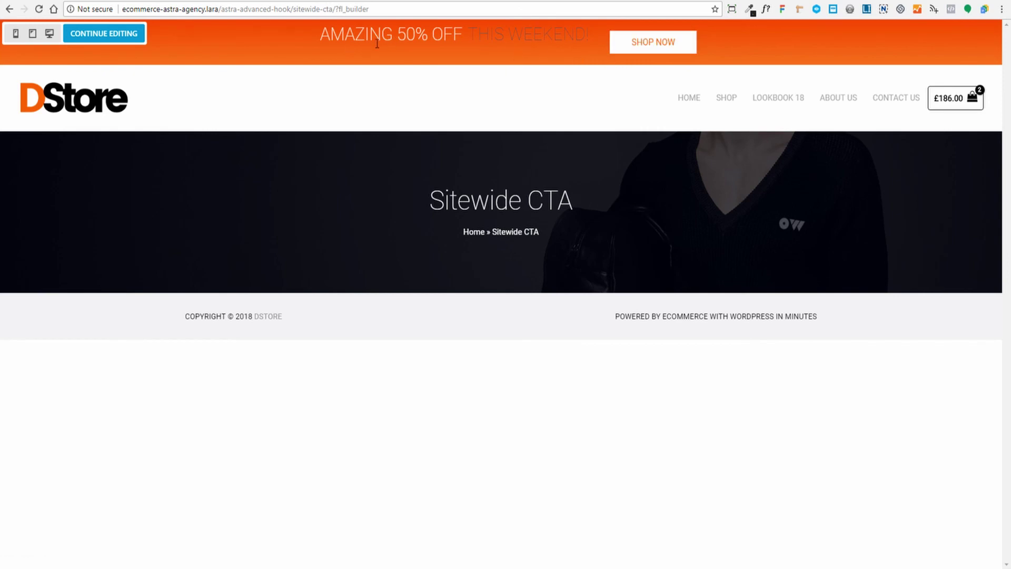
left_click(102, 33)
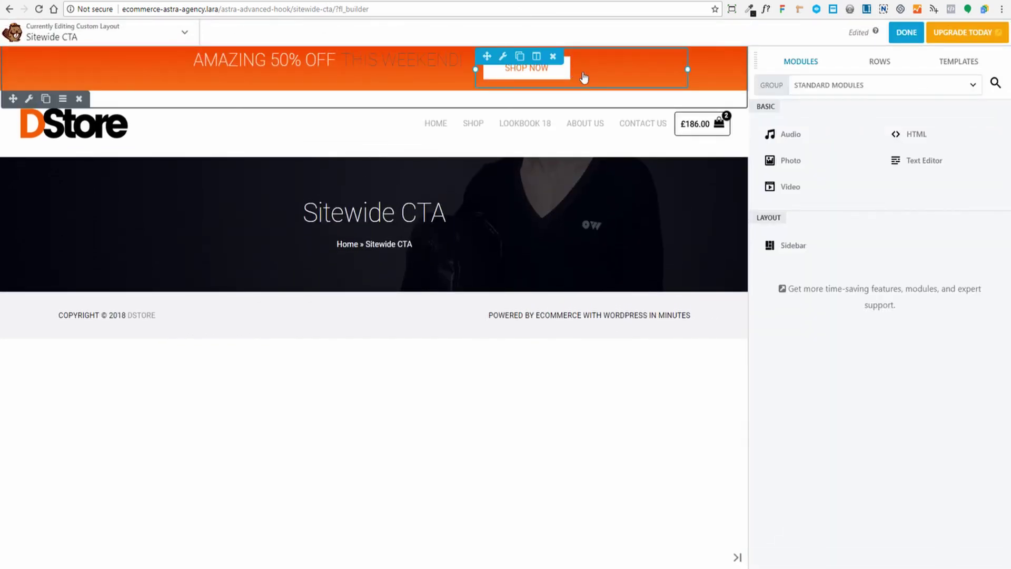
Step: Set the SHOP NOW button's top and bottom margins to 2 px
left_click(584, 78)
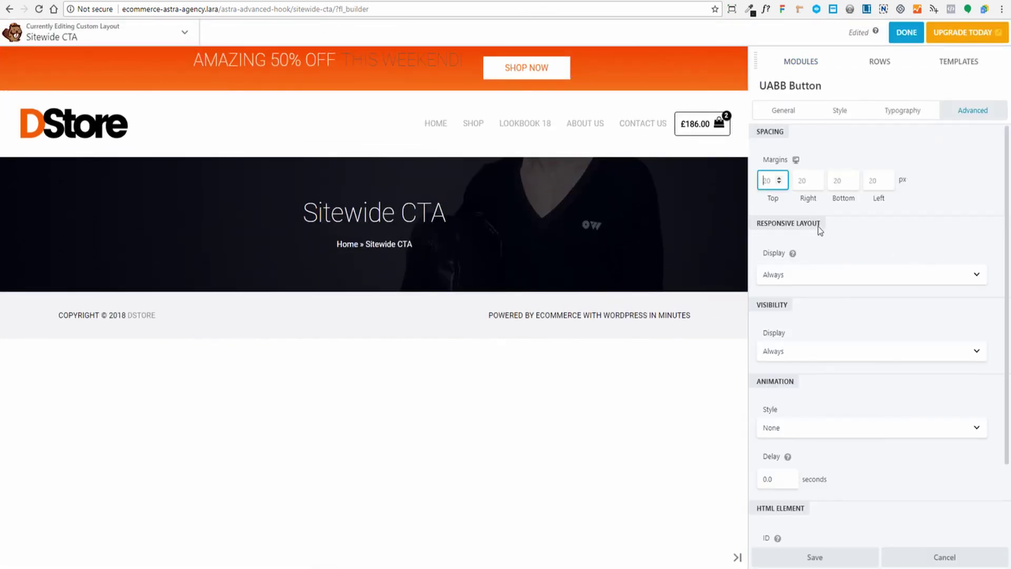
type("2")
left_click(841, 180)
type("2")
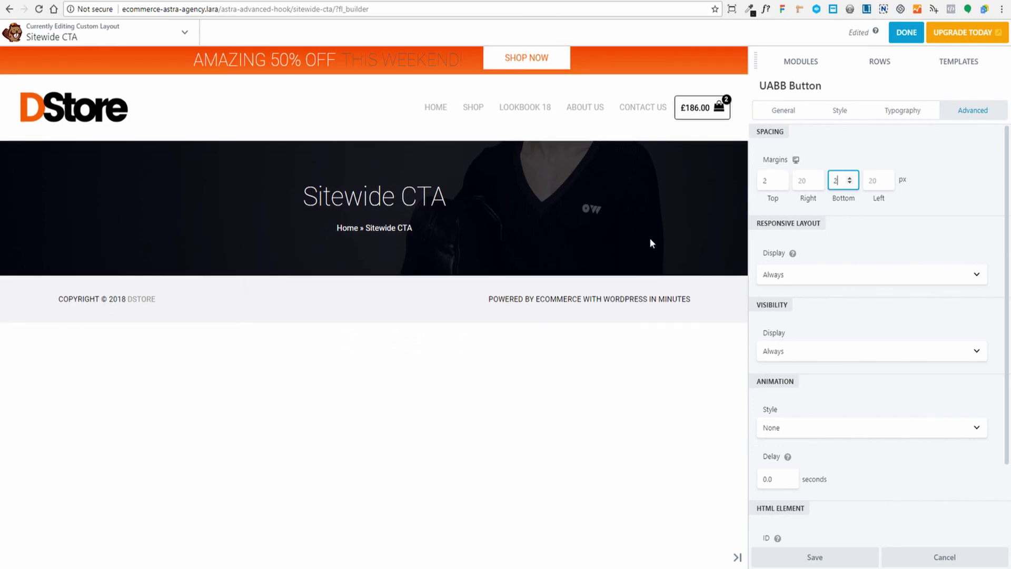
left_click(880, 232)
Step: Publish the Sitewide CTA layout and open the store's home page to check the banner there
left_click(906, 33)
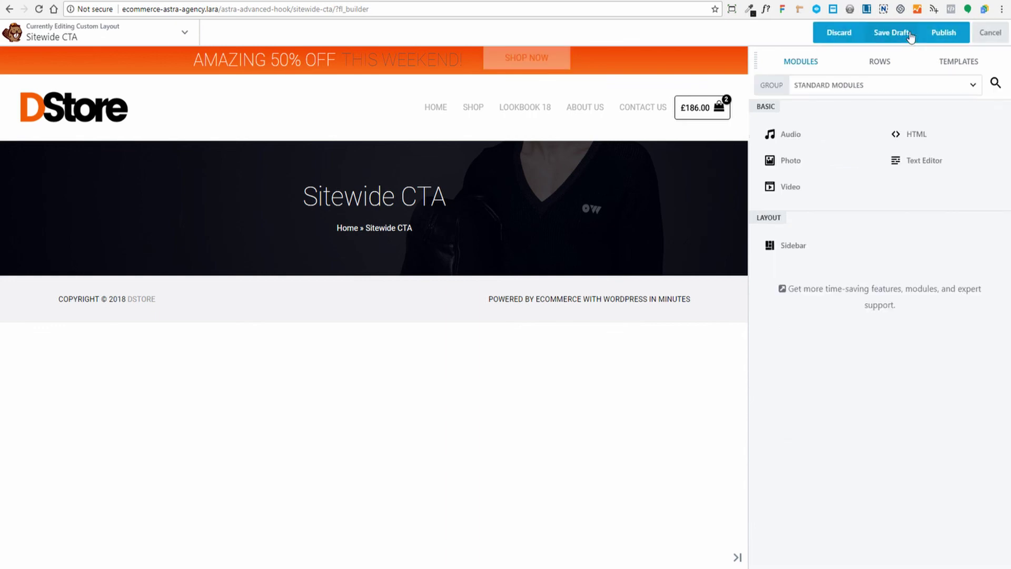
left_click(951, 33)
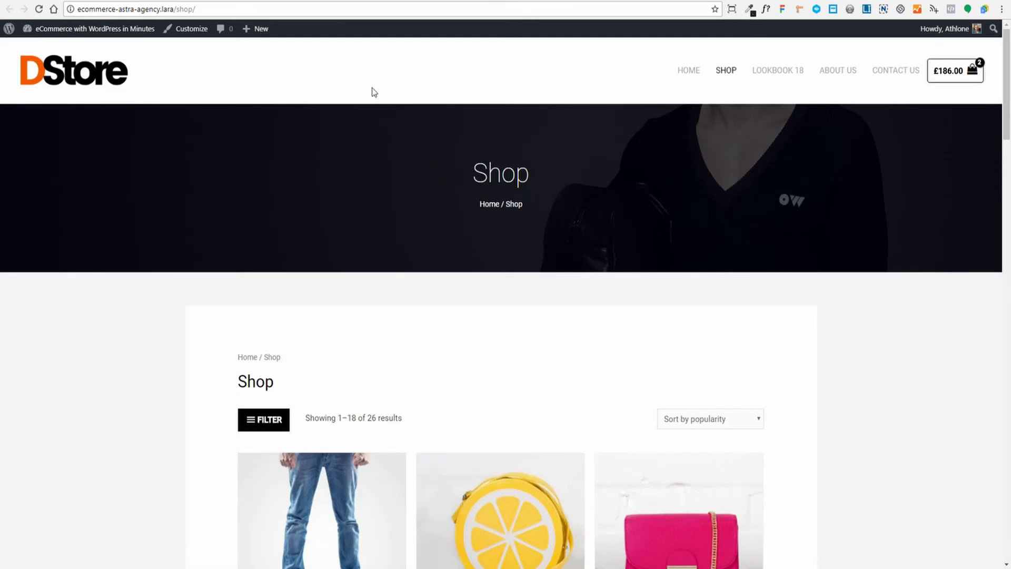
left_click(68, 72)
left_click(65, 73)
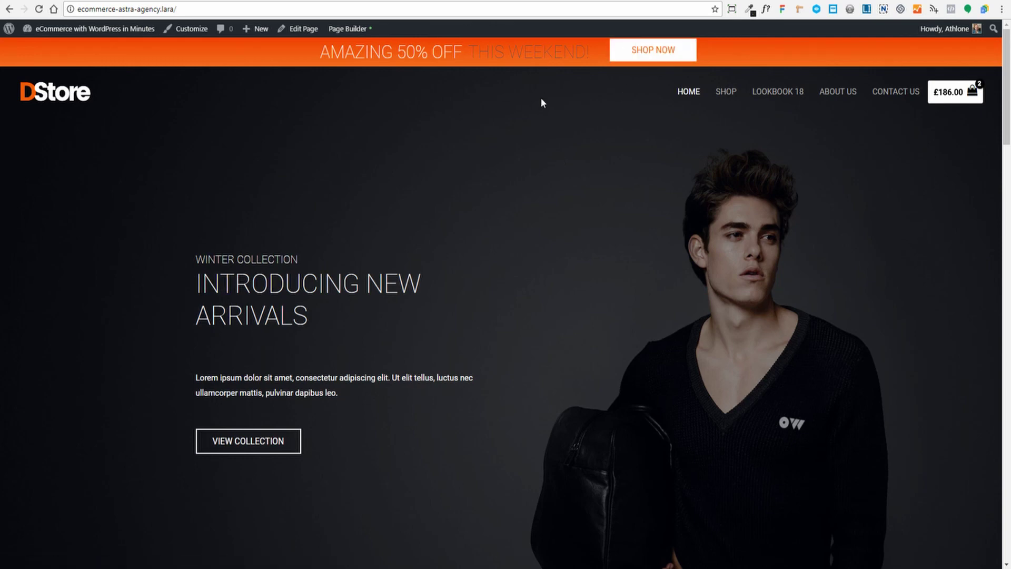
Step: Return to the Sitewide CTA layout in the page builder and set the SHOP NOW button's top margin to 6 px
left_click(20, 7)
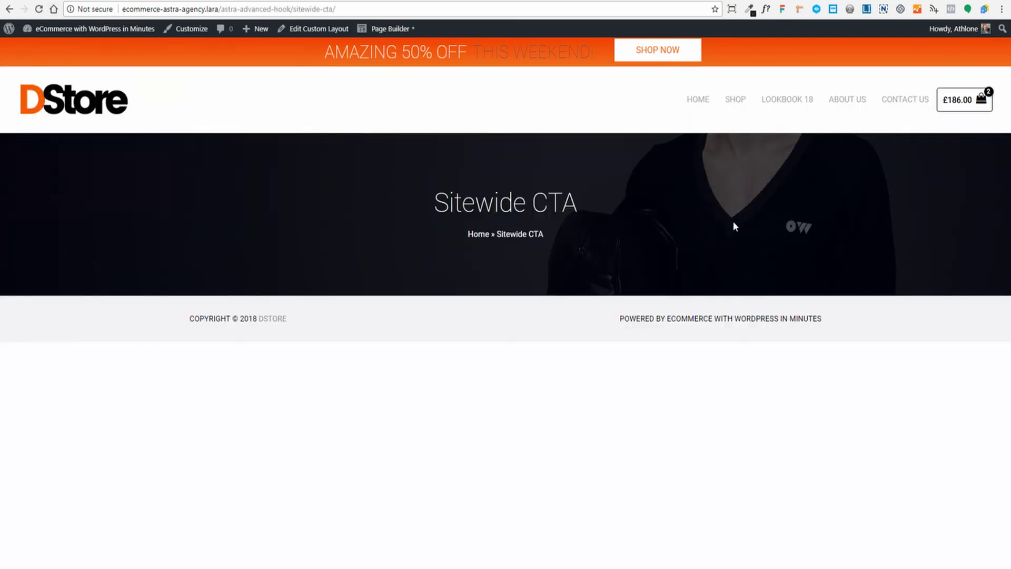
left_click(390, 28)
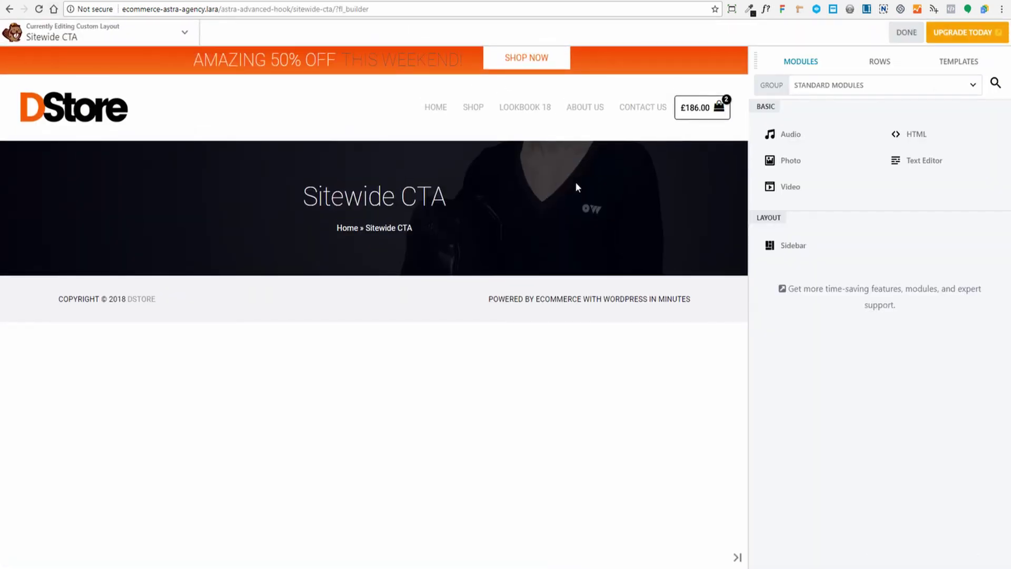
left_click(527, 58)
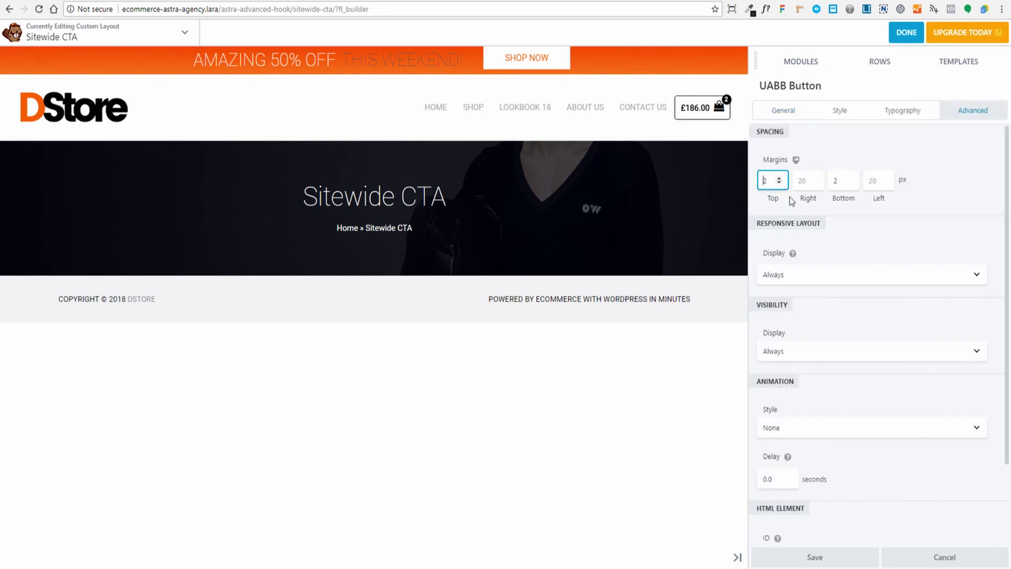
key("BackSpace")
type("6")
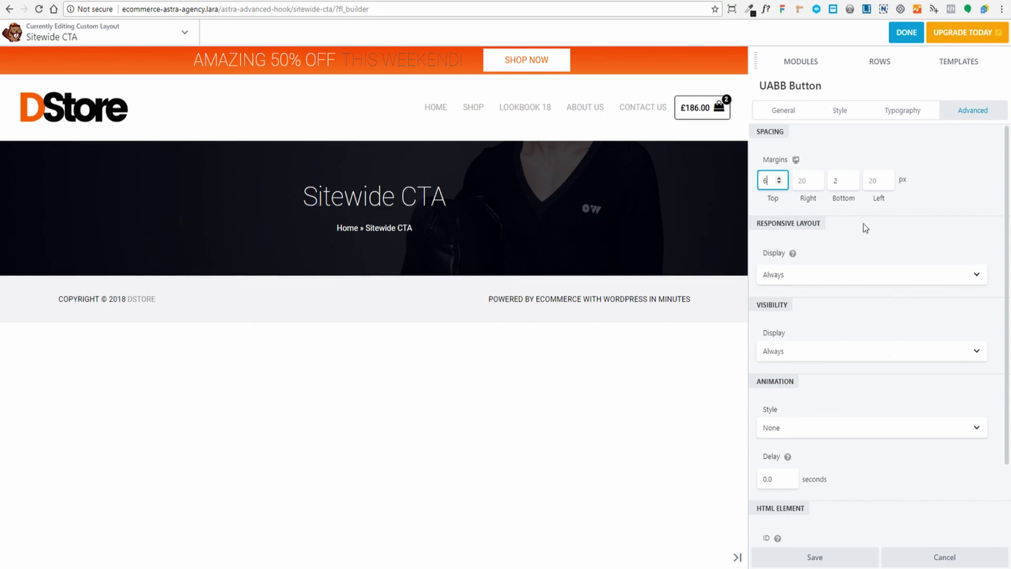
Step: Publish the updated Sitewide CTA layout and open the store's home page to check the button's alignment
left_click(906, 32)
left_click(943, 33)
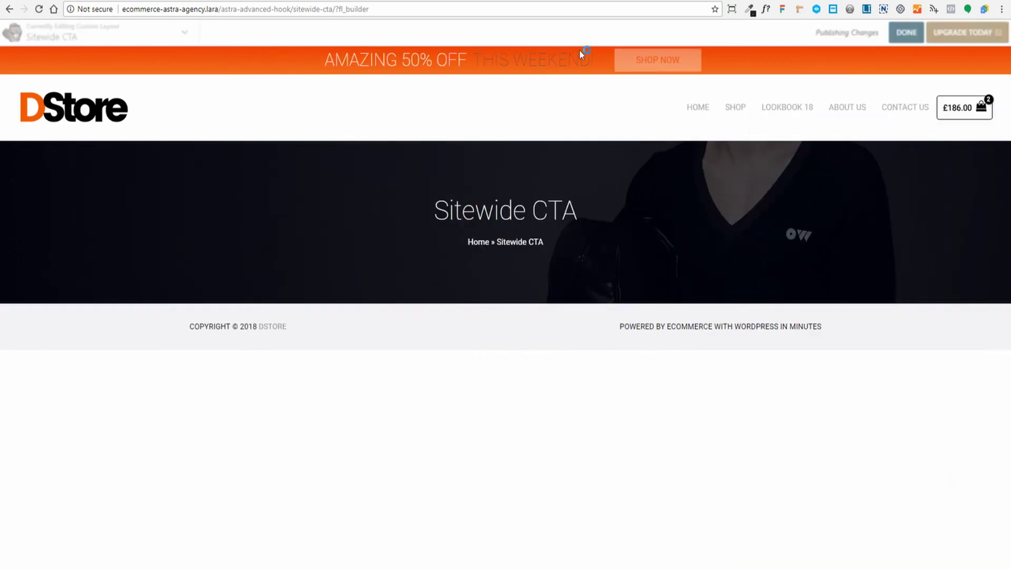
left_click(74, 106)
left_click(74, 105)
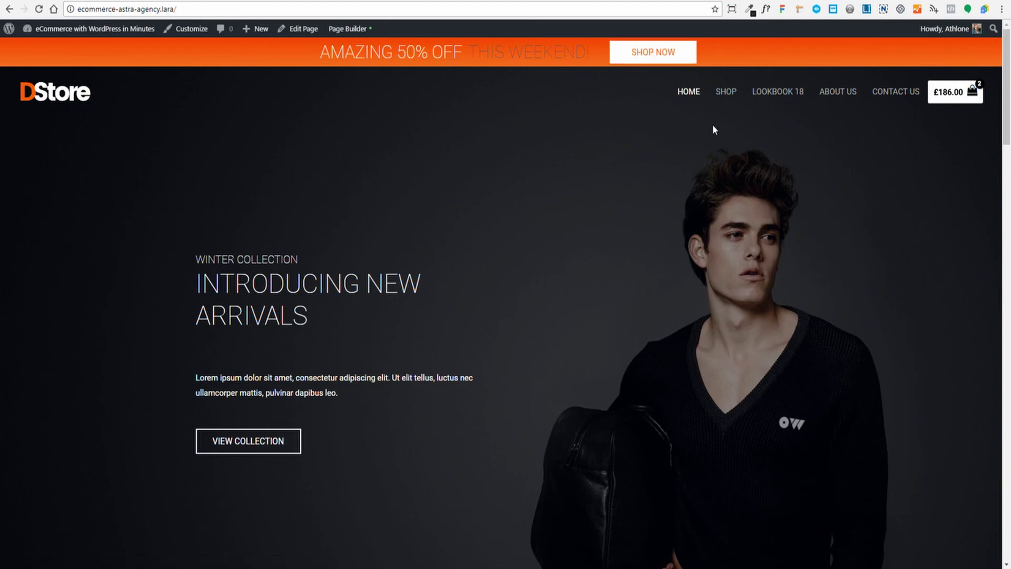
Step: Examine the banner on the Shop and Contact Us pages, looking through each page's content and returning to its header
left_click(725, 95)
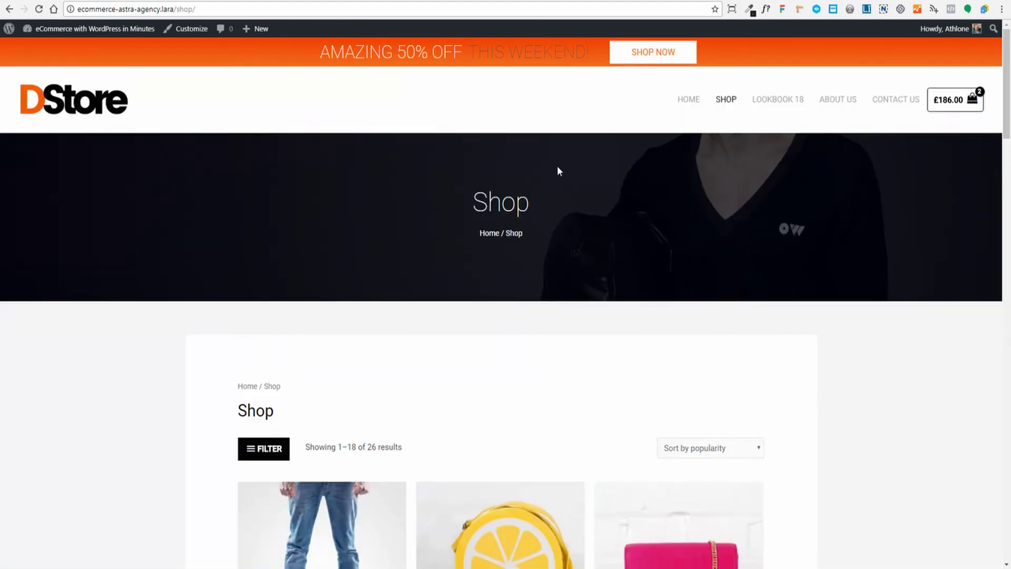
scroll(382, 183, "down", 5)
scroll(381, 183, "up", 5)
left_click(895, 104)
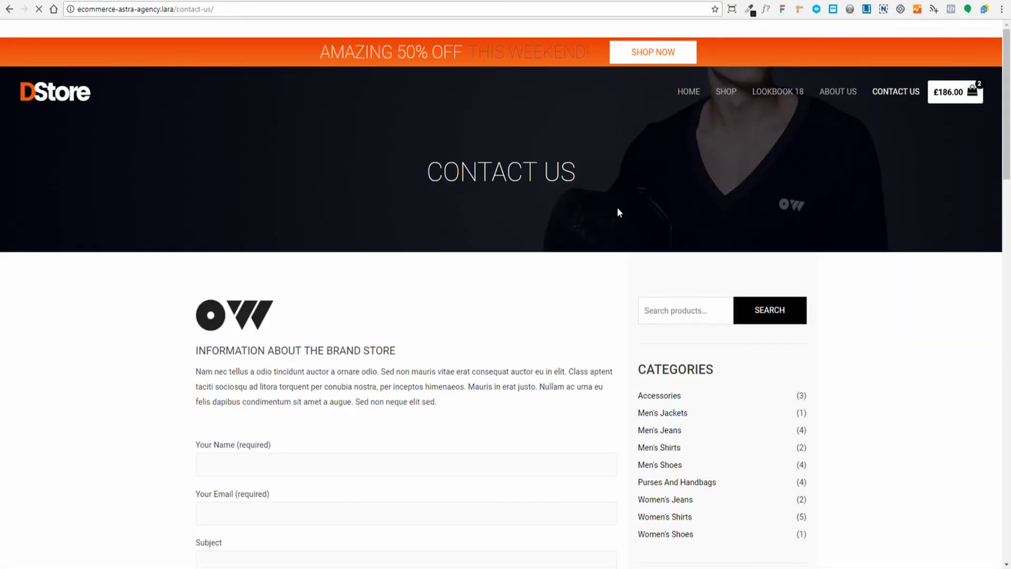
scroll(326, 116, "down", 15)
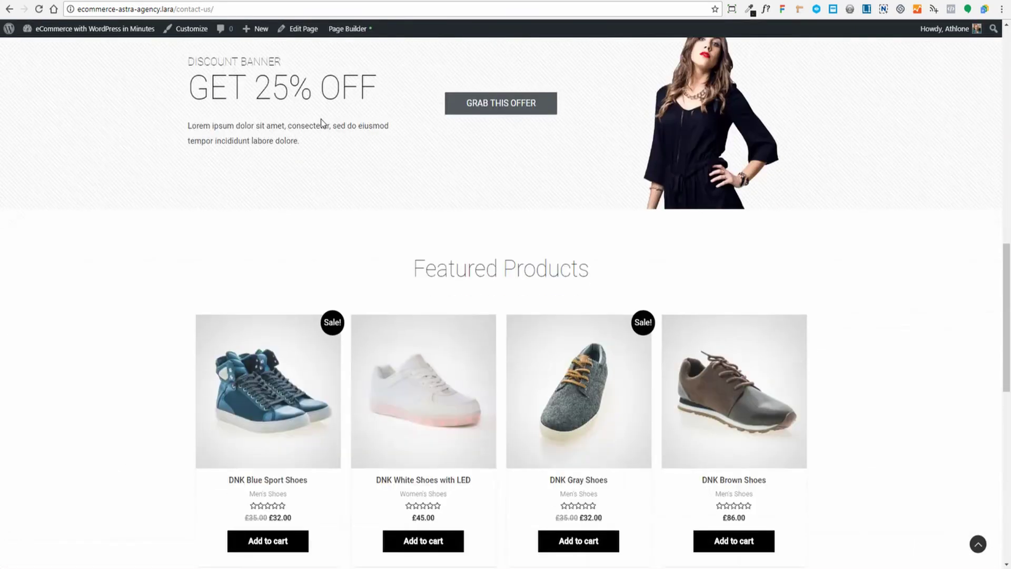
scroll(322, 122, "down", 12)
scroll(322, 122, "up", 20)
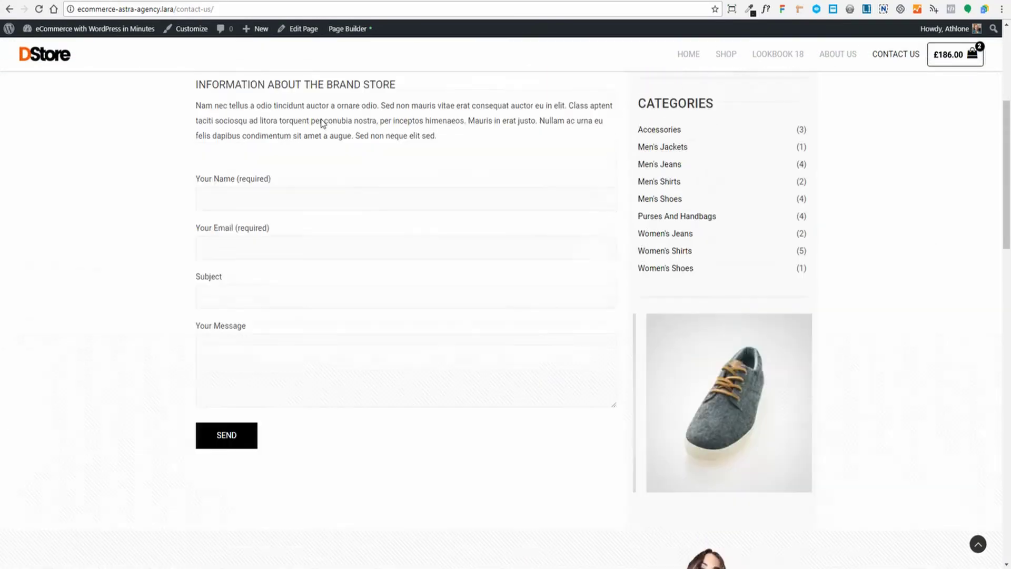
scroll(323, 122, "up", 5)
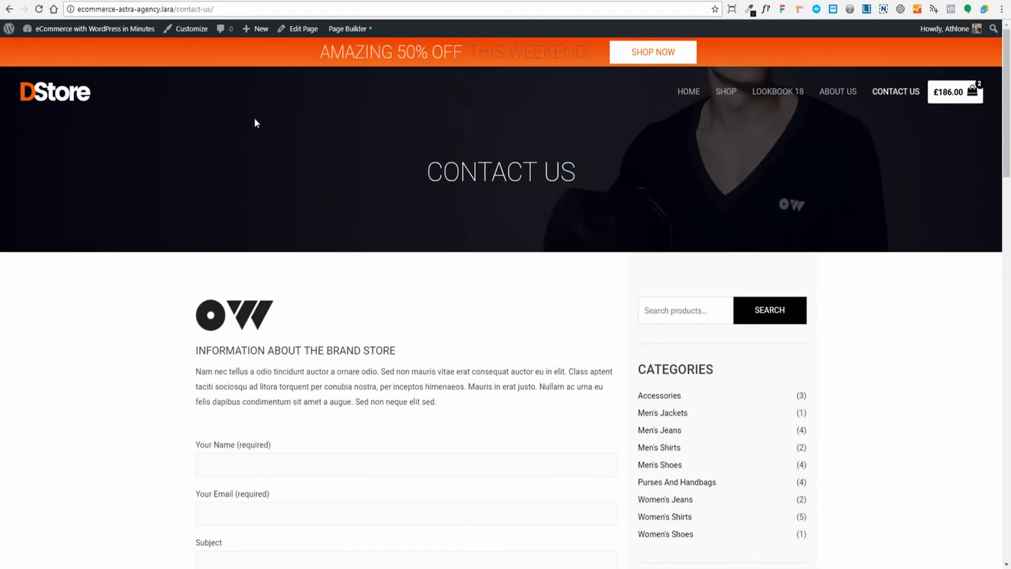